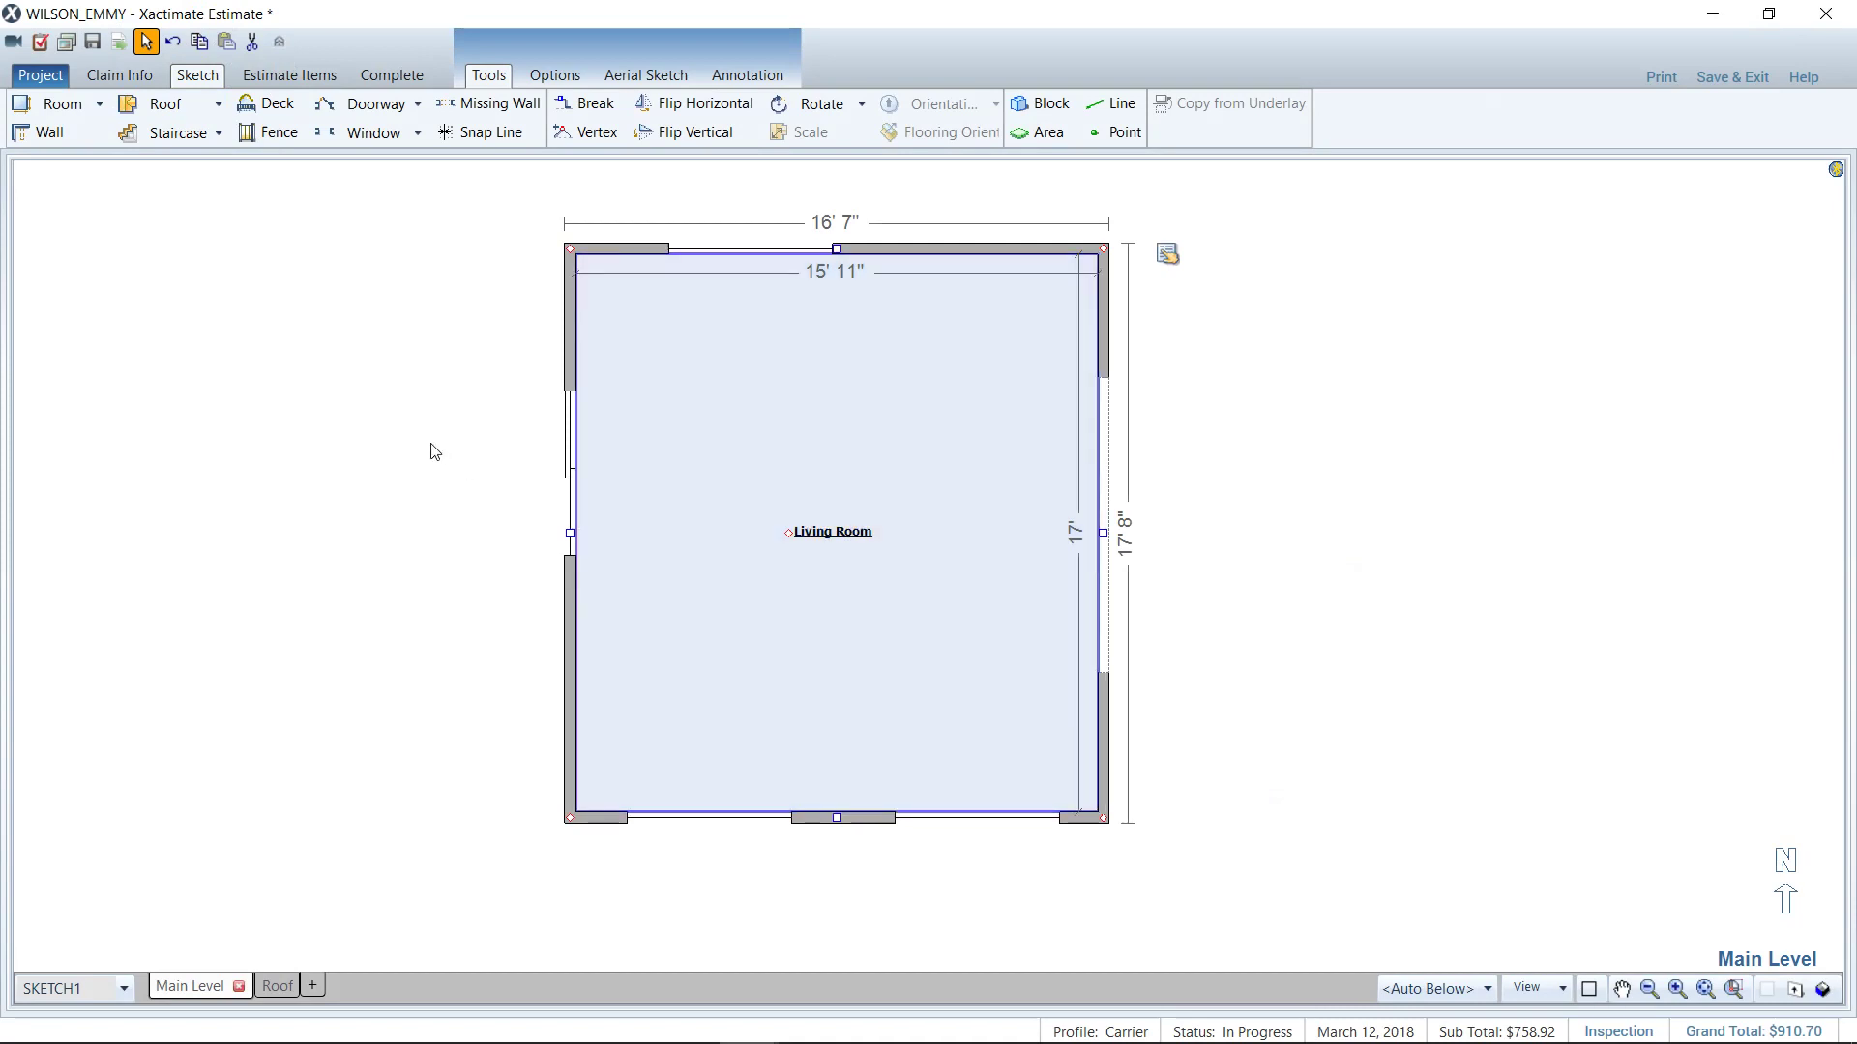
Step: Place a new Deck1 beside the Living Room's left wall
click(431, 447)
click(428, 489)
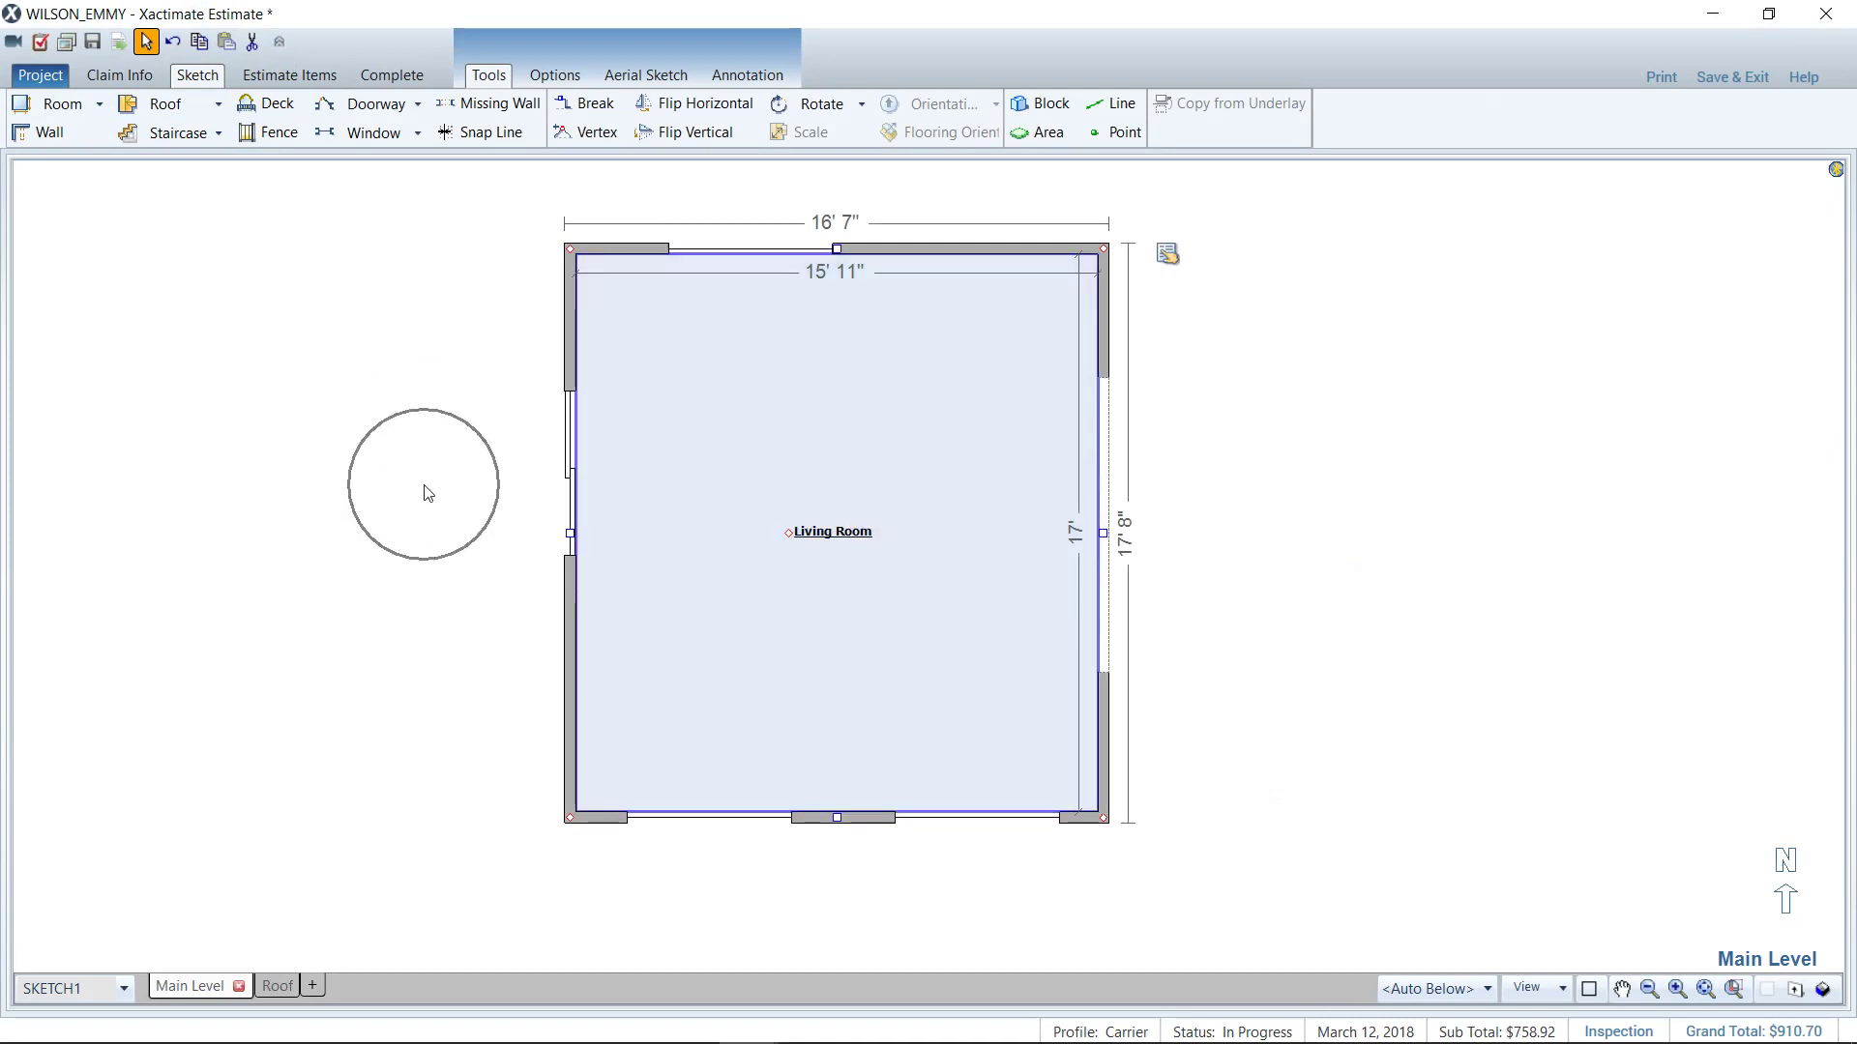
scroll(428, 491, down, 2)
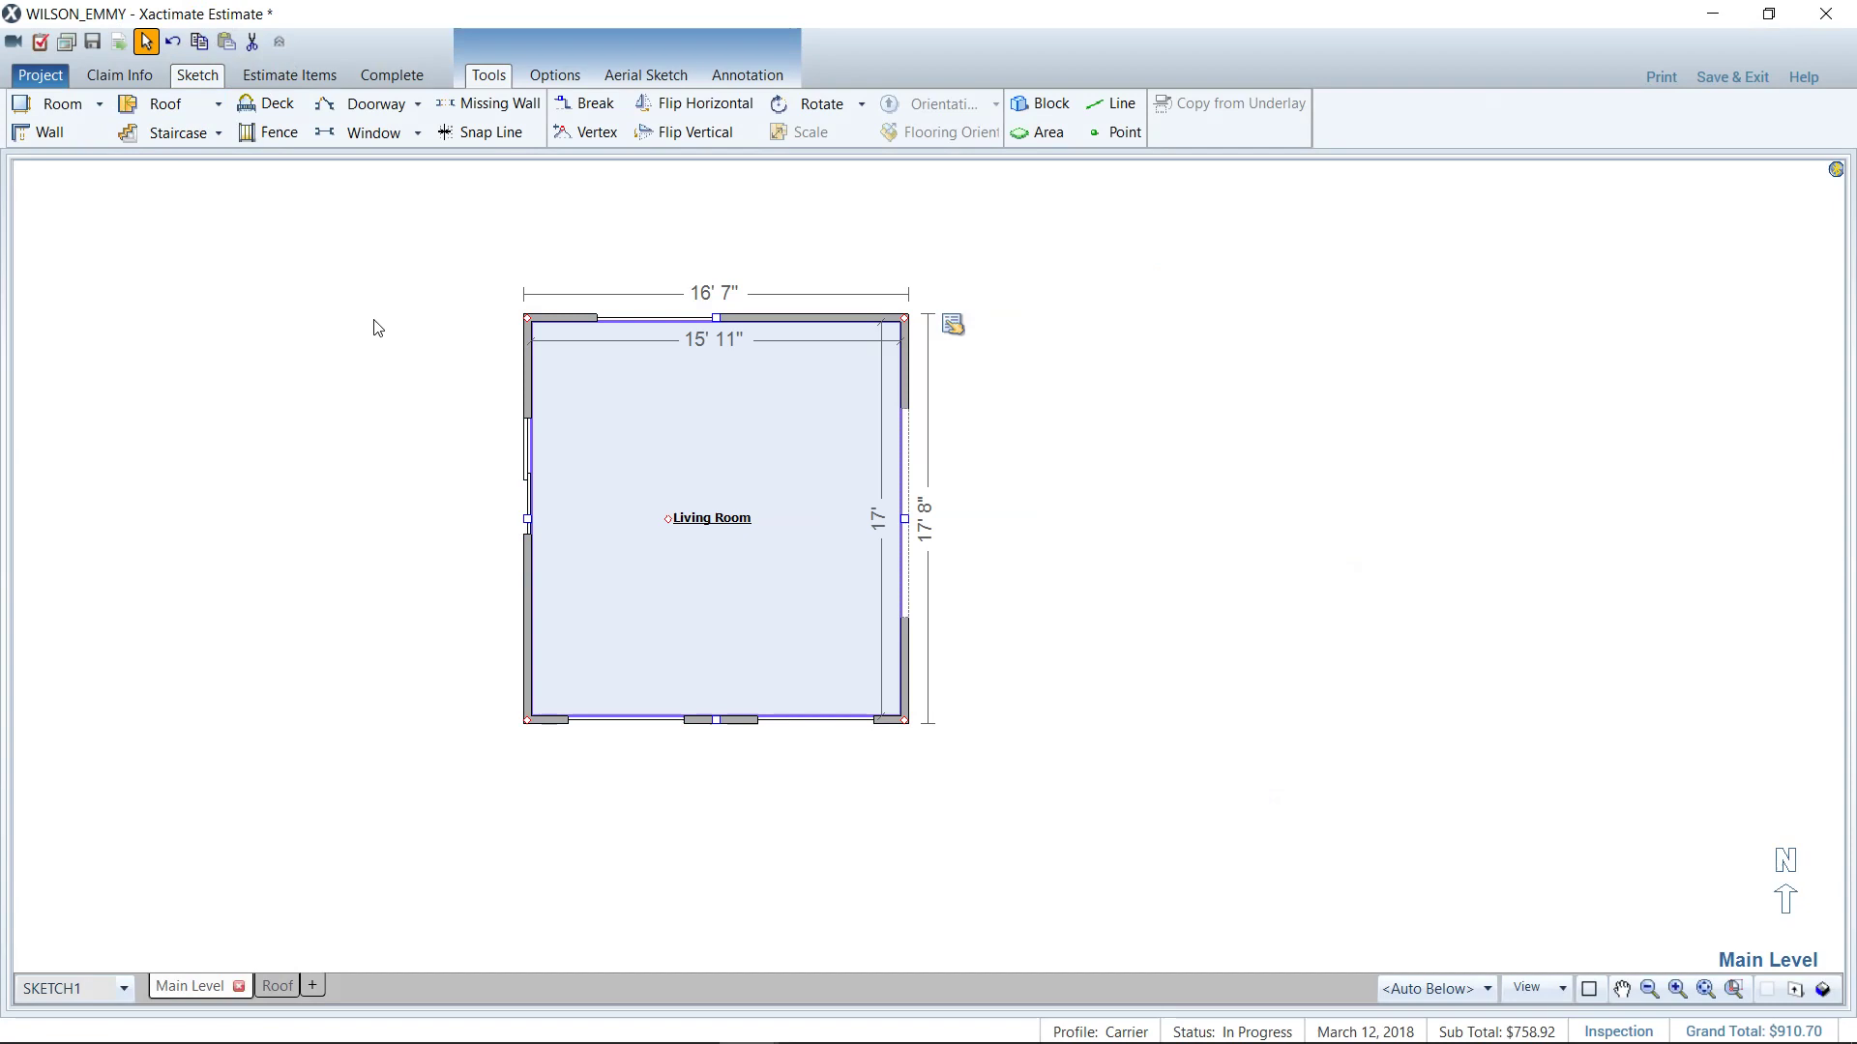
click(261, 113)
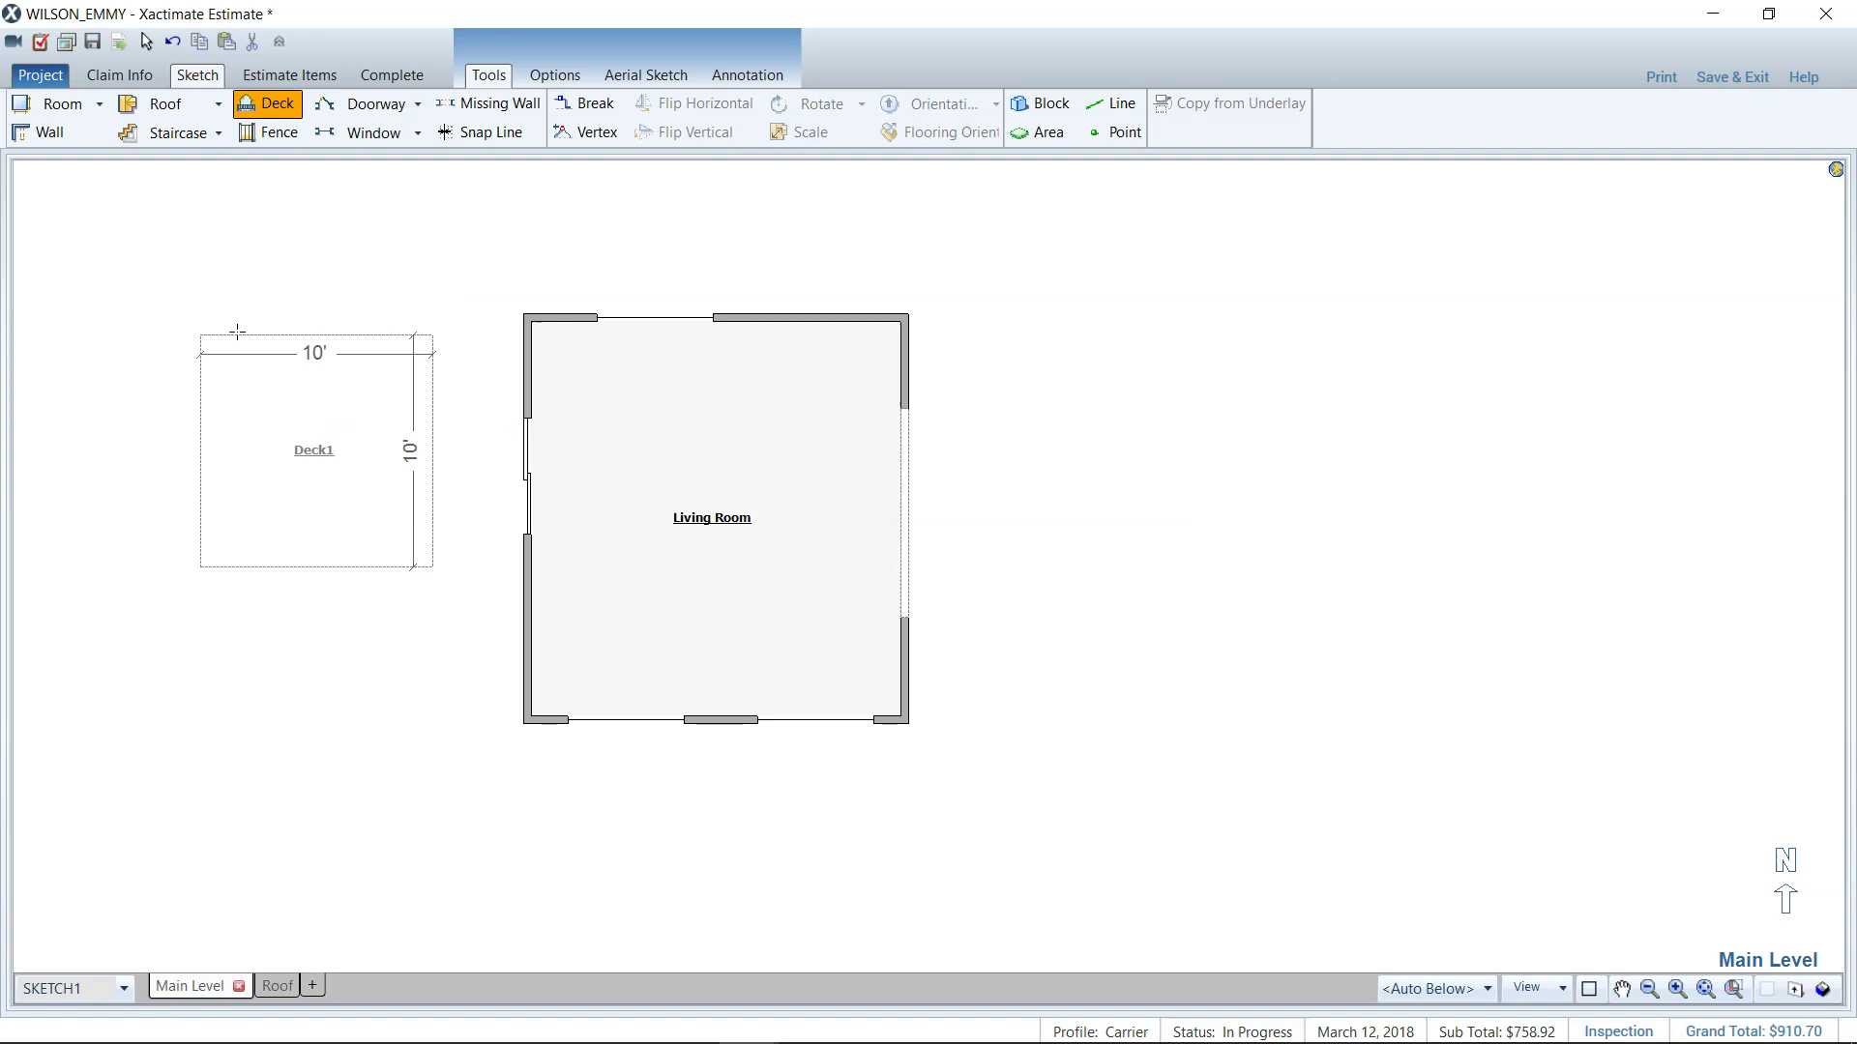
click(287, 318)
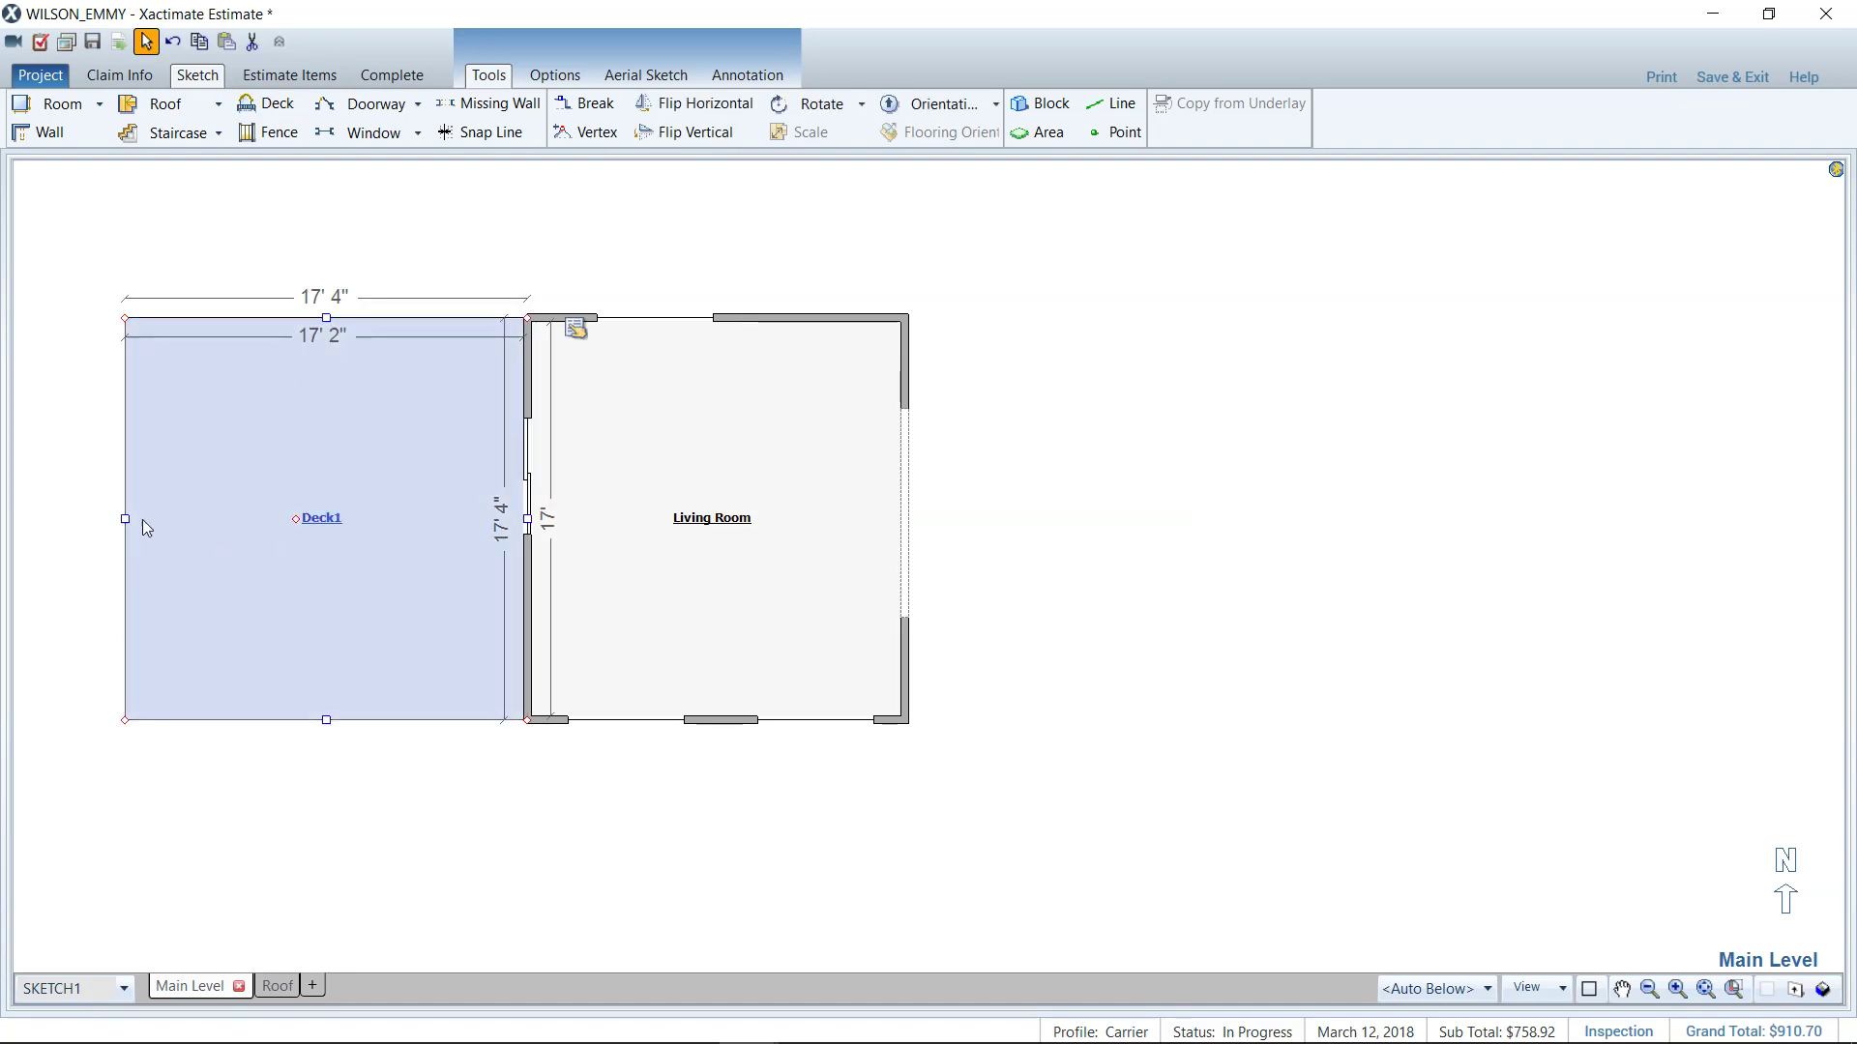
Step: Narrow Deck1 and set its top width dimension to 10'
drag(127, 519, 241, 520)
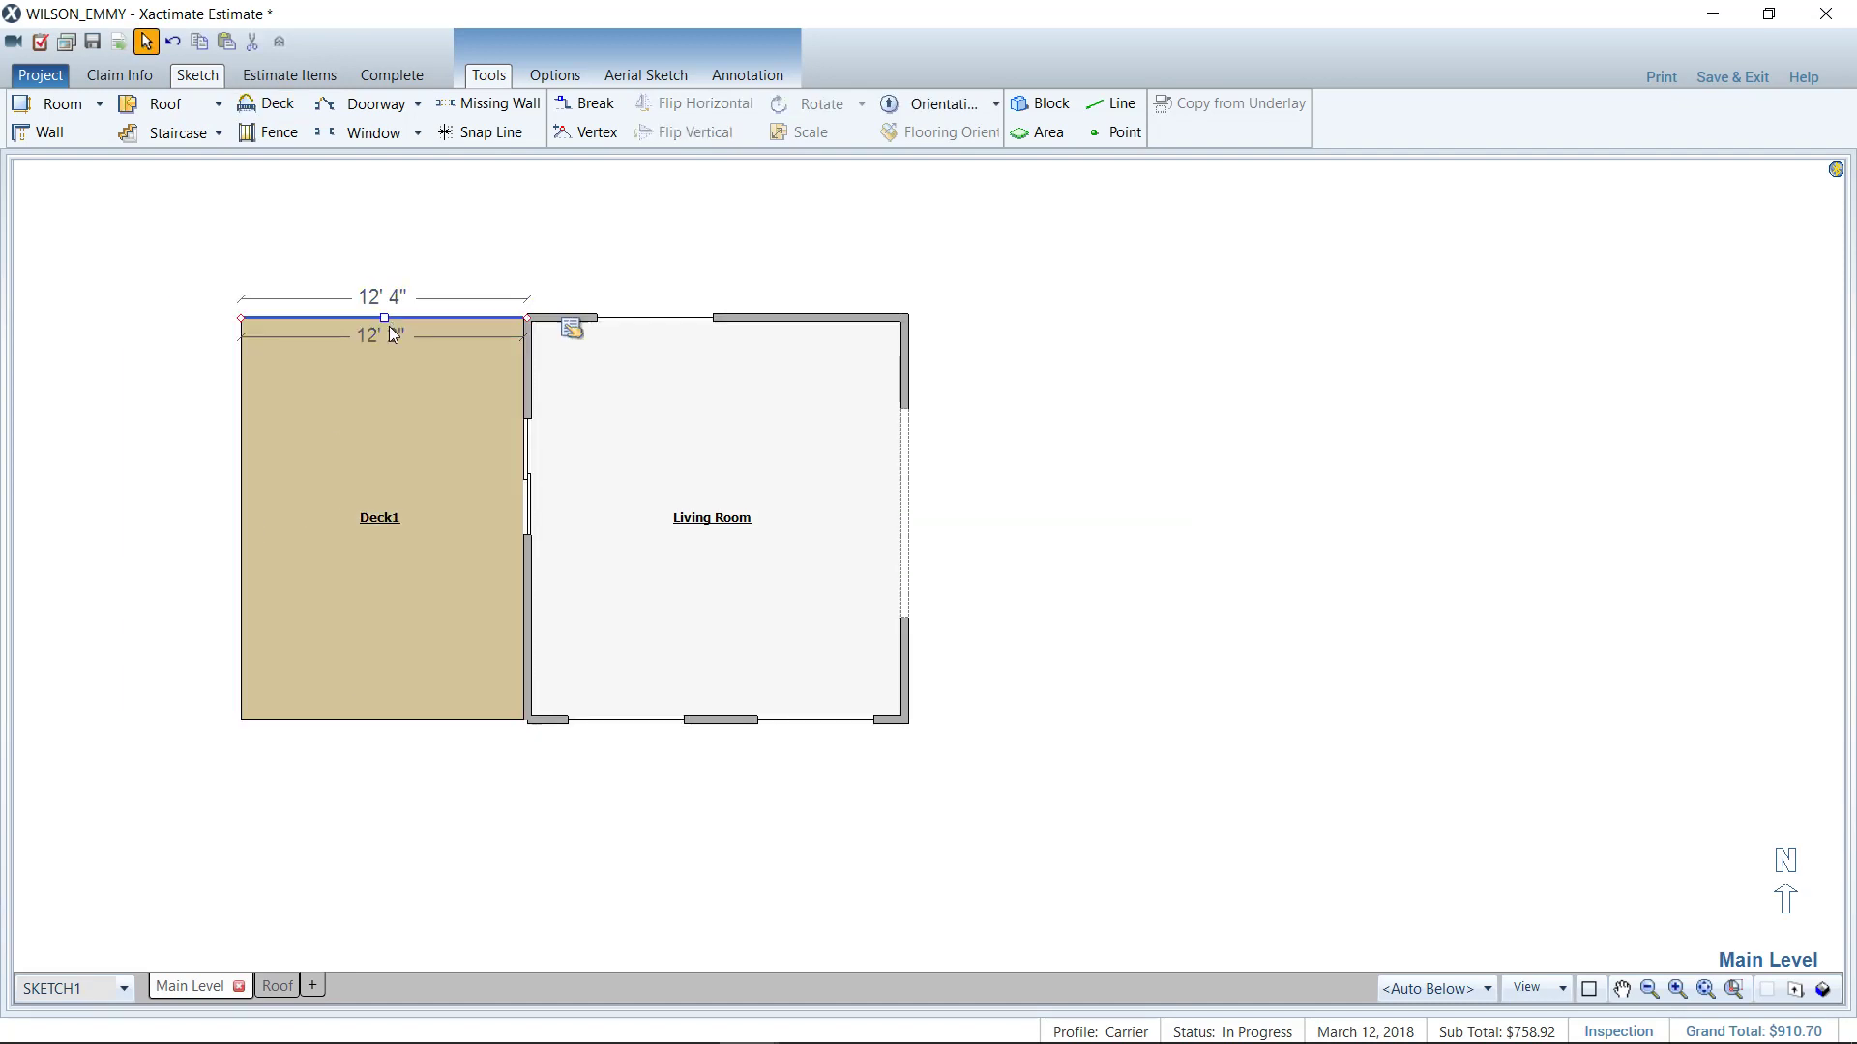
click(278, 367)
click(243, 526)
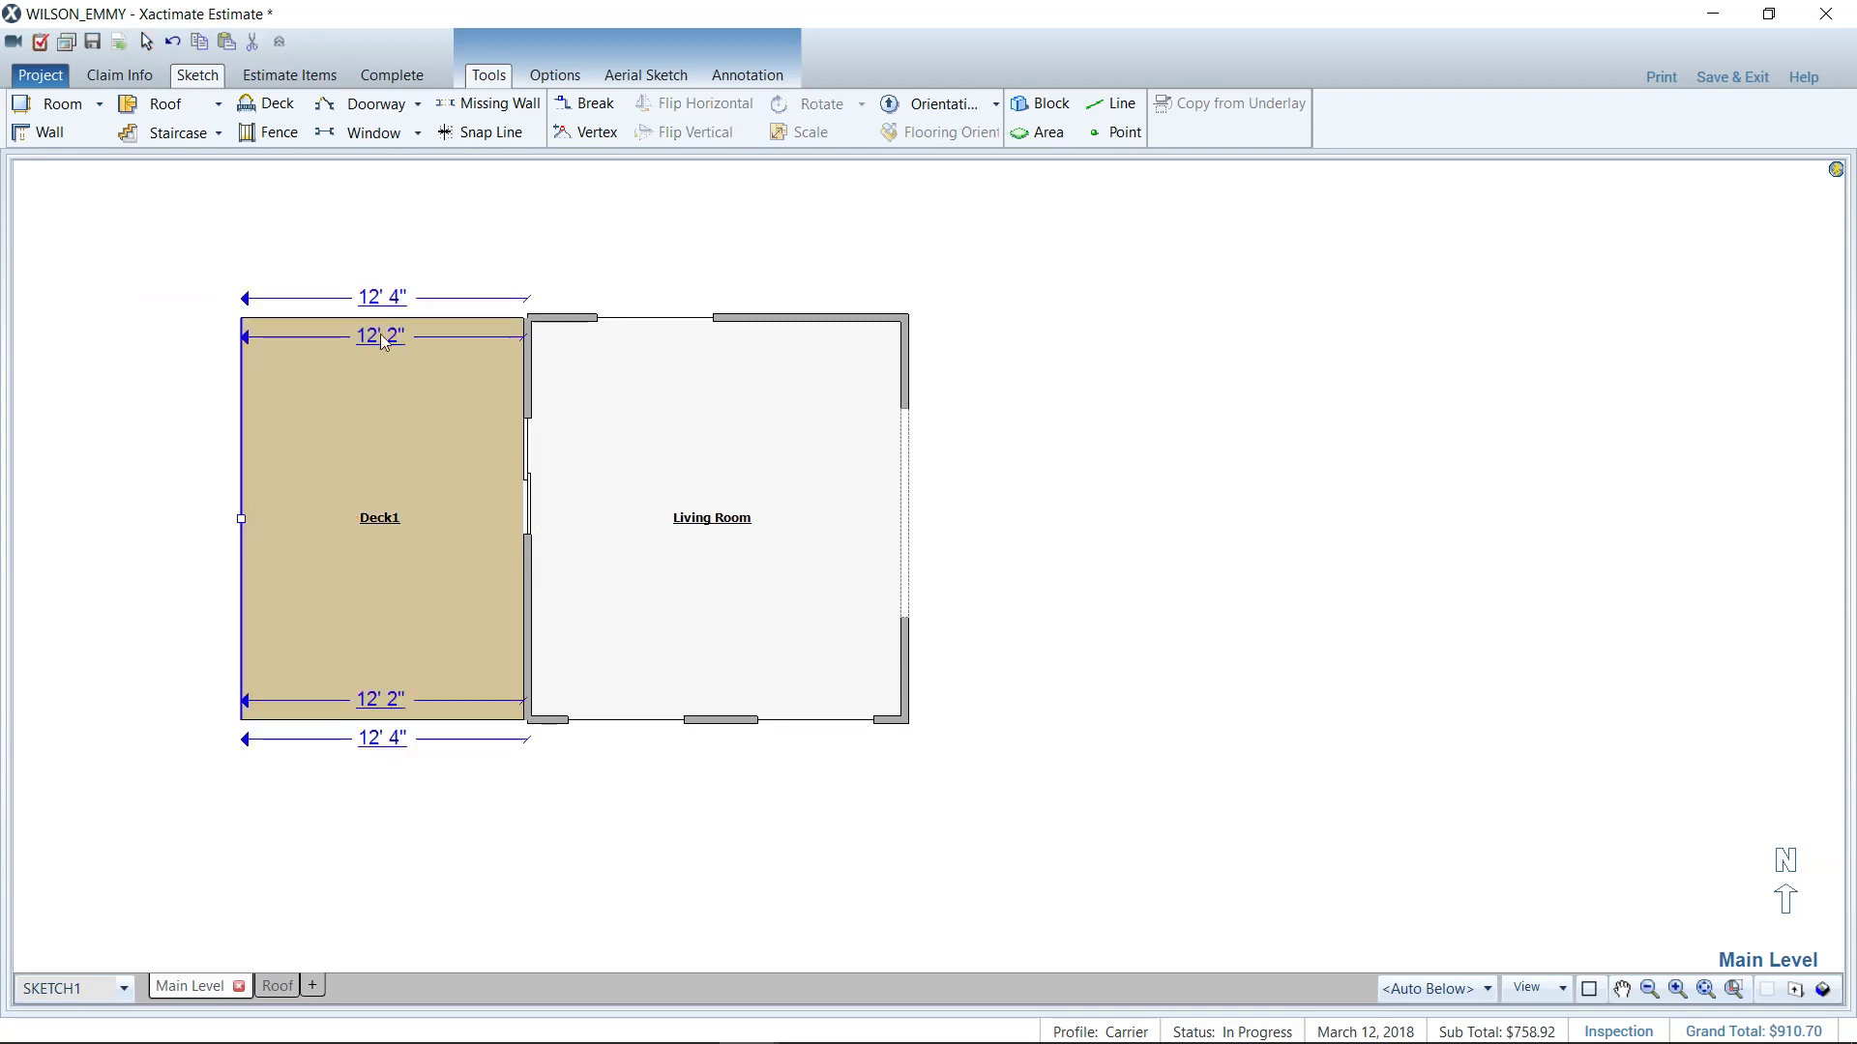
click(384, 341)
text(10)
key(Return)
Step: Check the resized 10' by 17' 4" deck, then select the Living Room
click(438, 414)
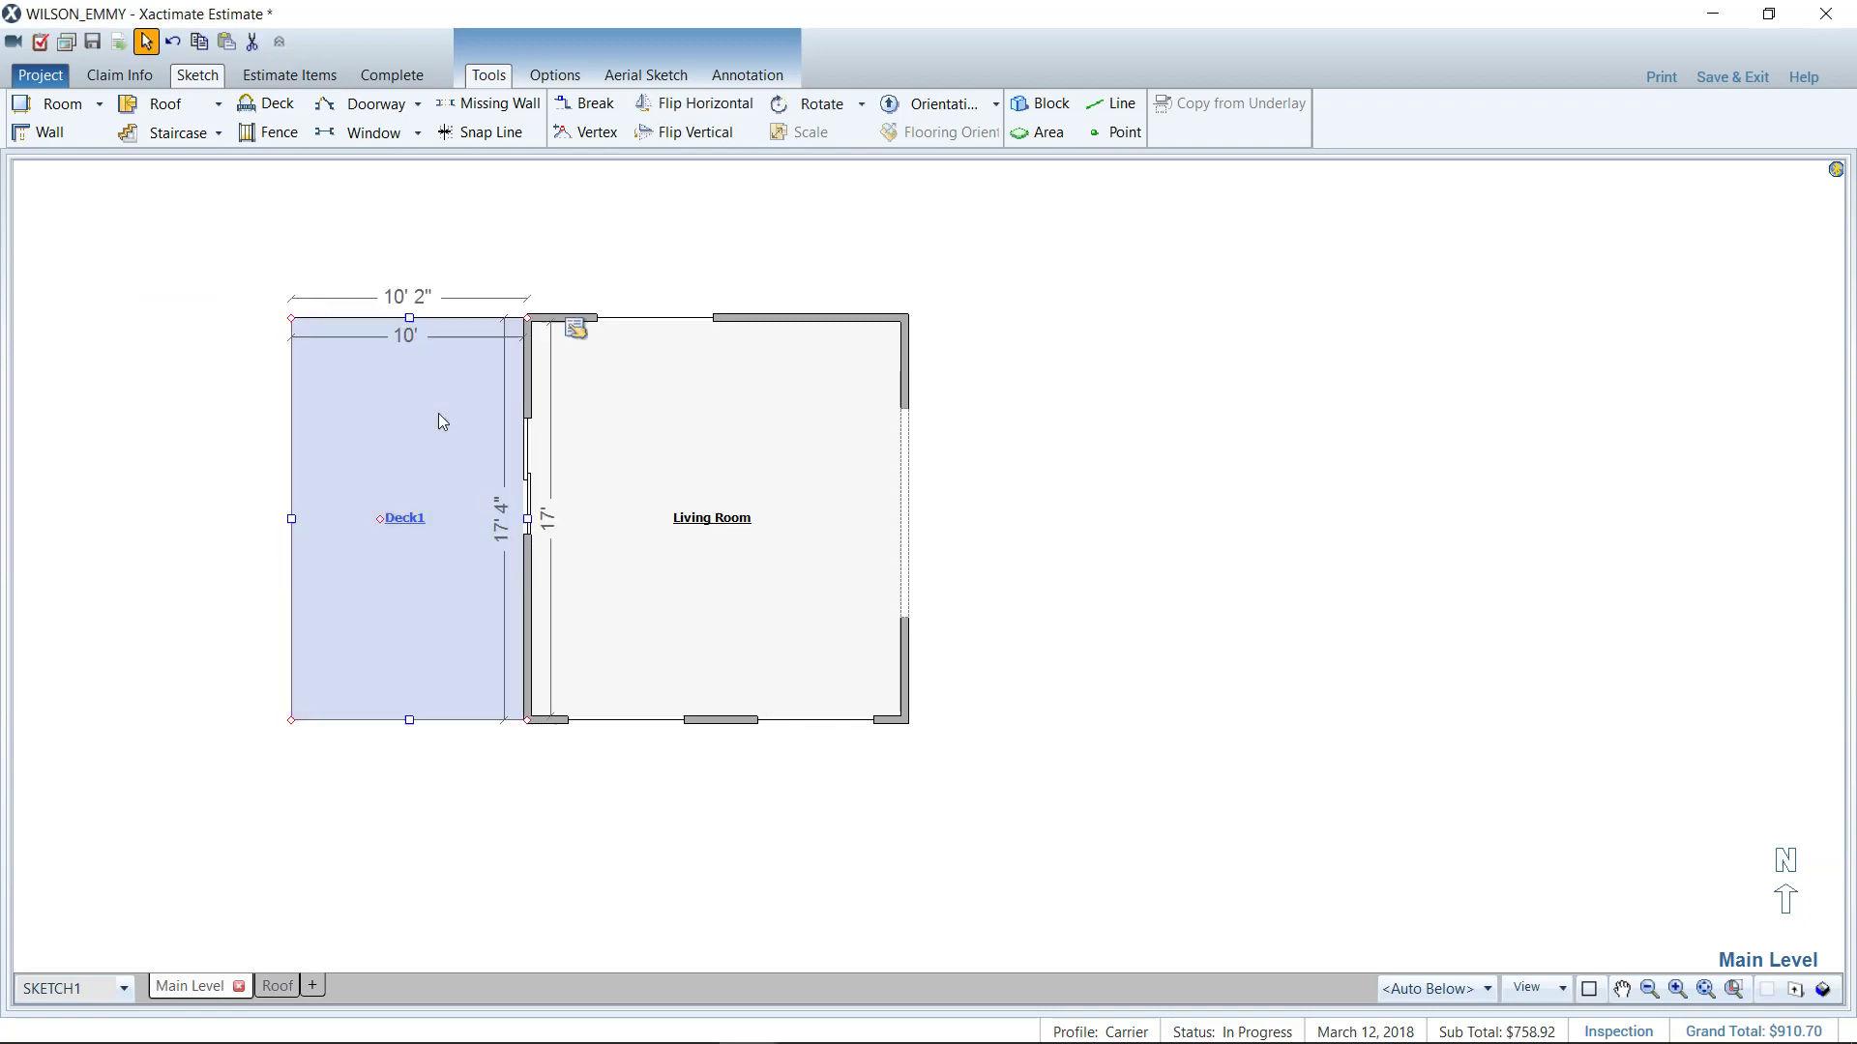
scroll(511, 720, up, 3)
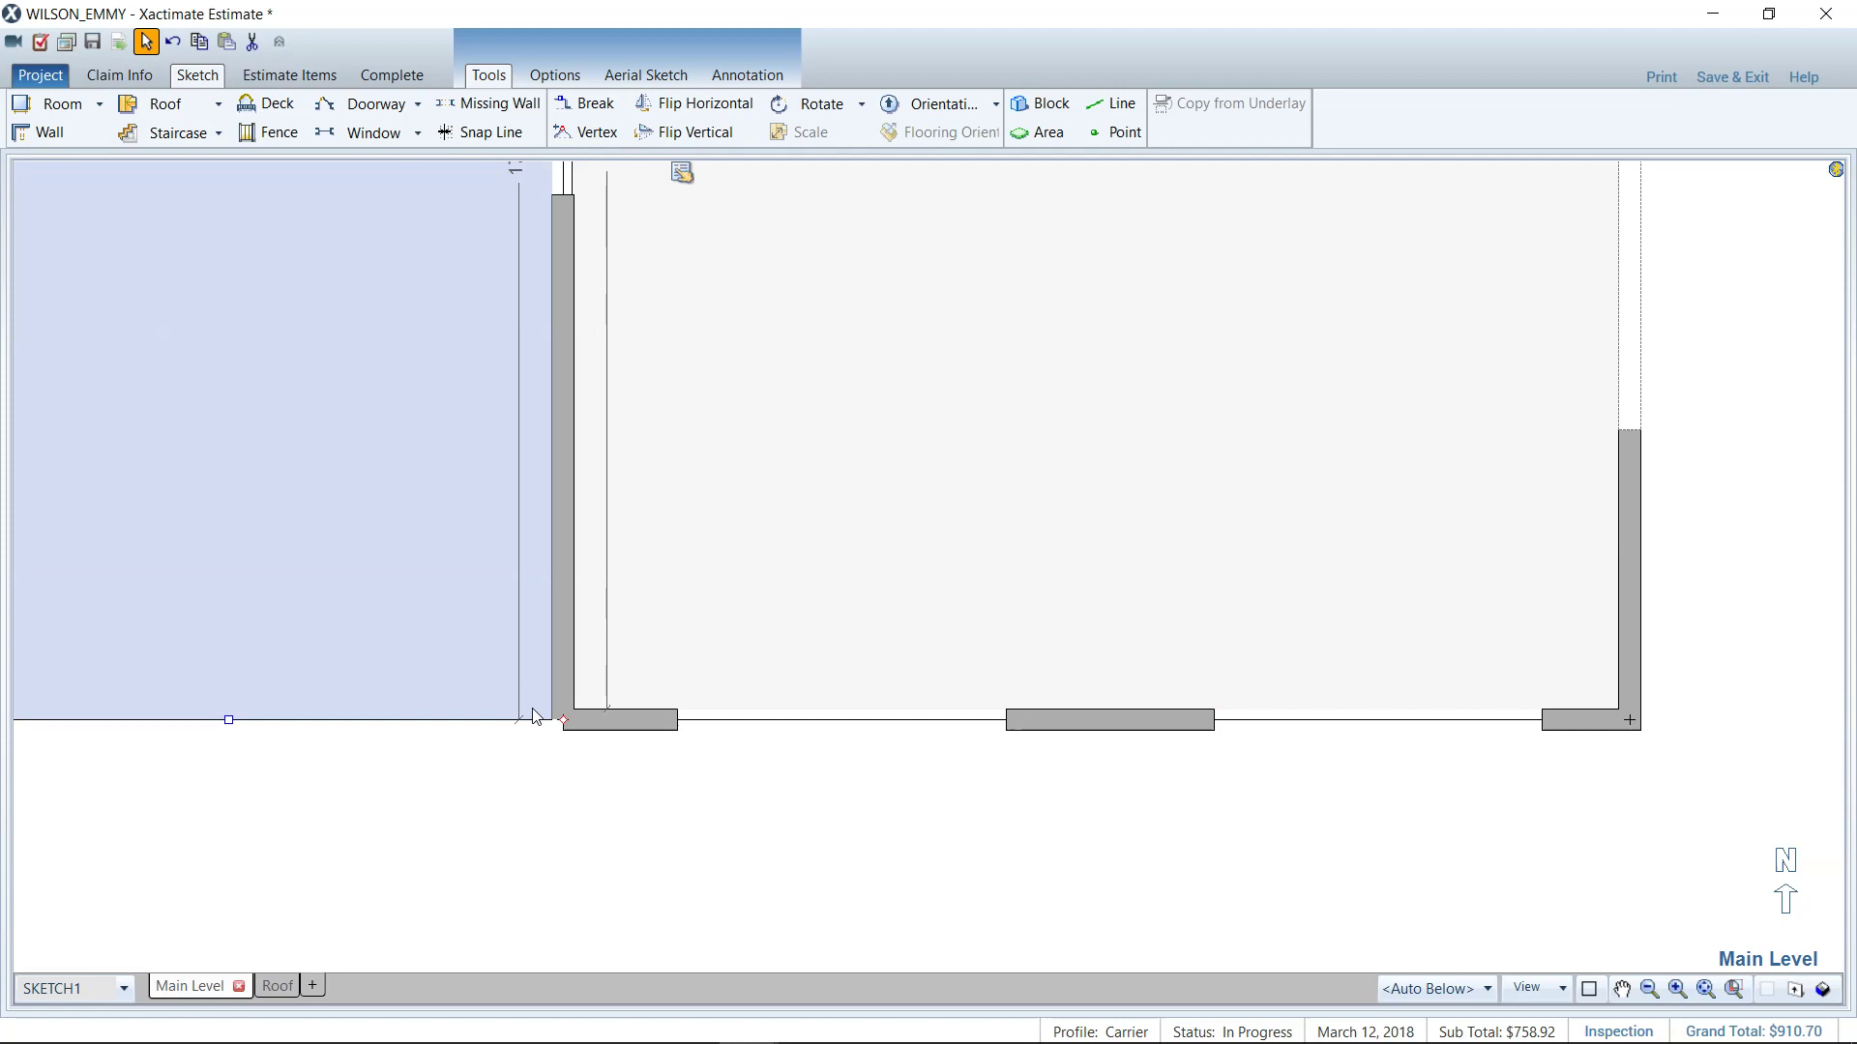
scroll(435, 713, down, 3)
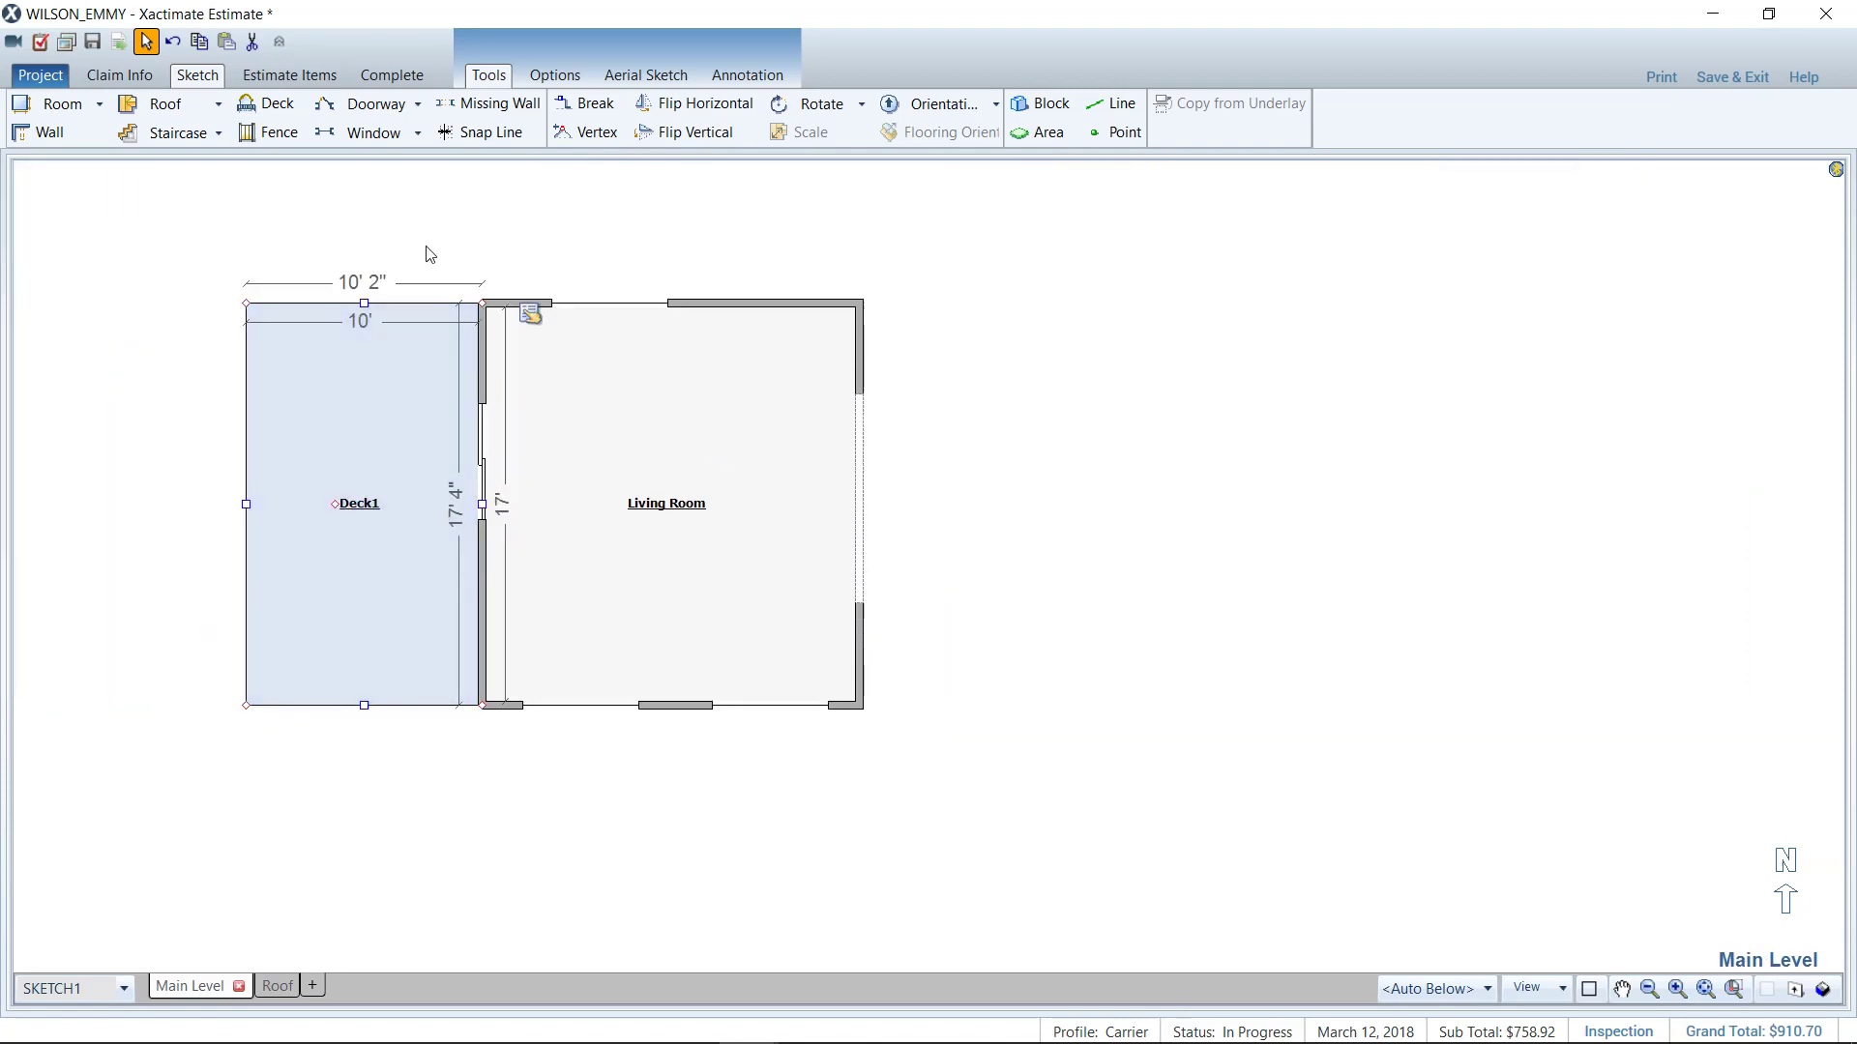
scroll(449, 323, up, 4)
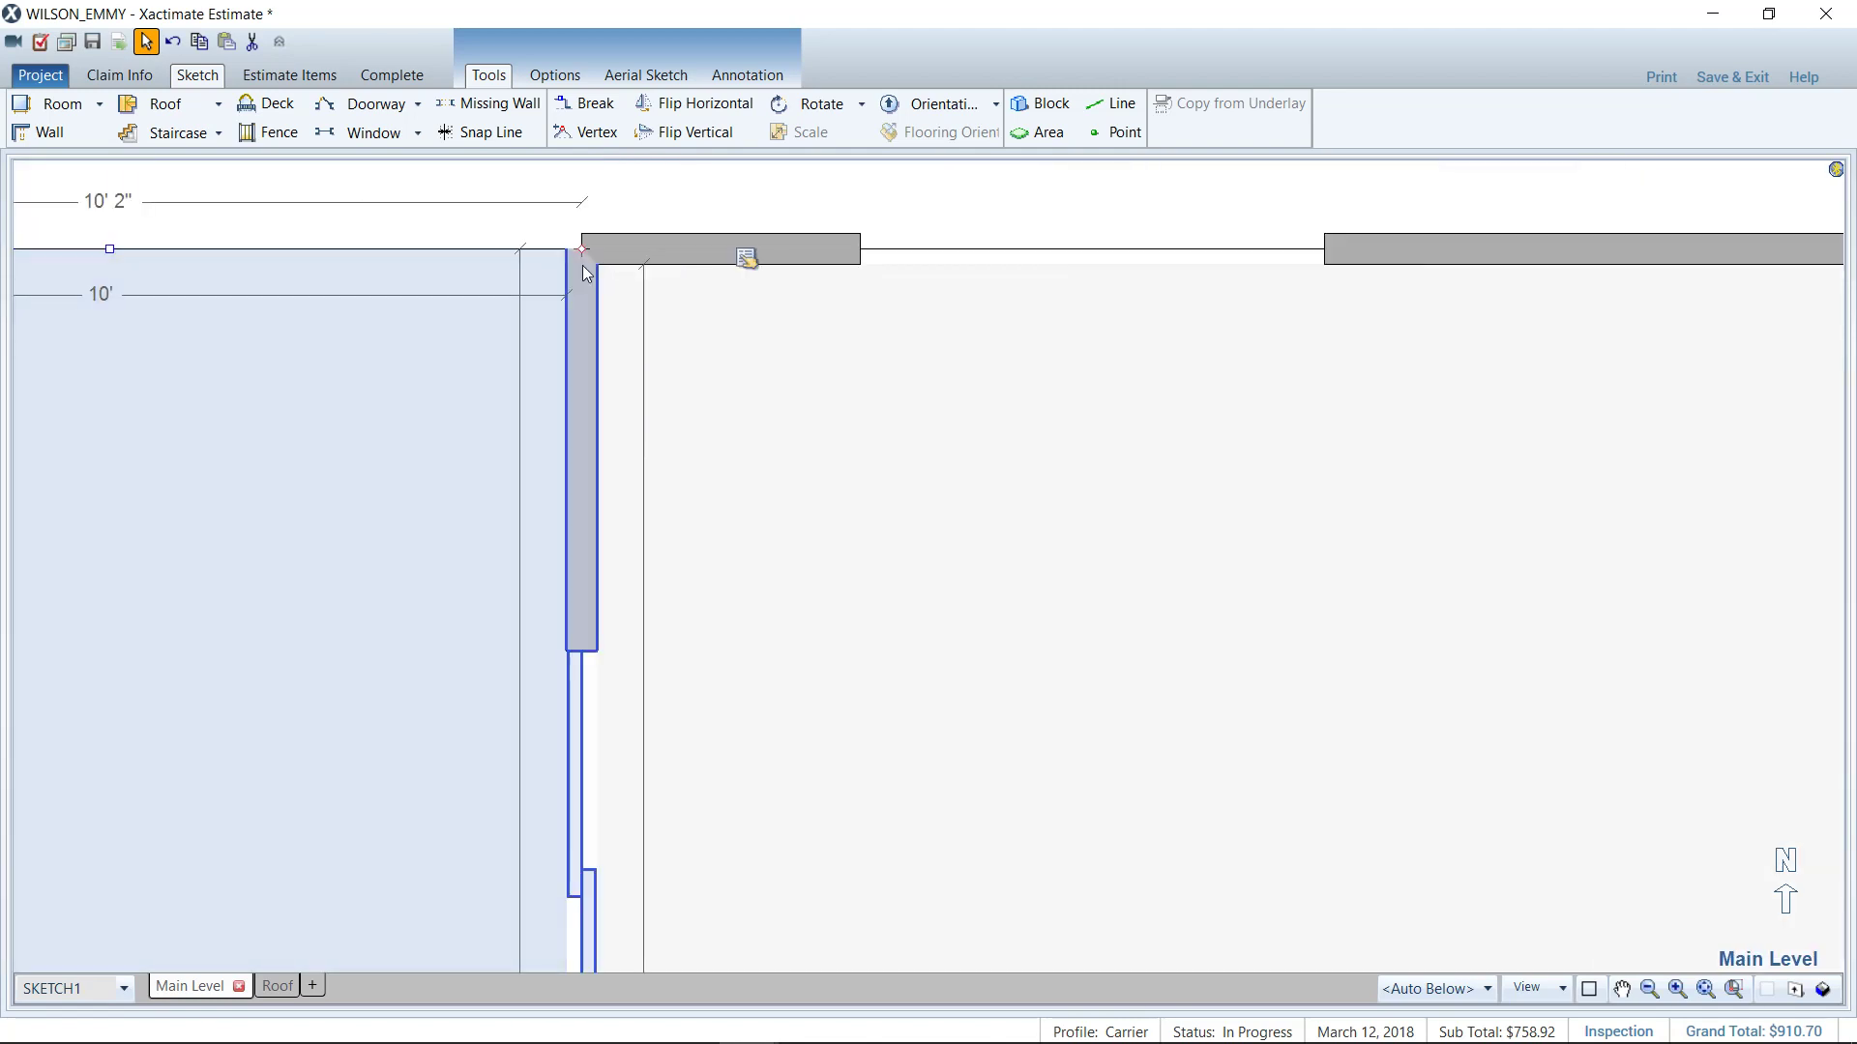
scroll(428, 283, down, 2)
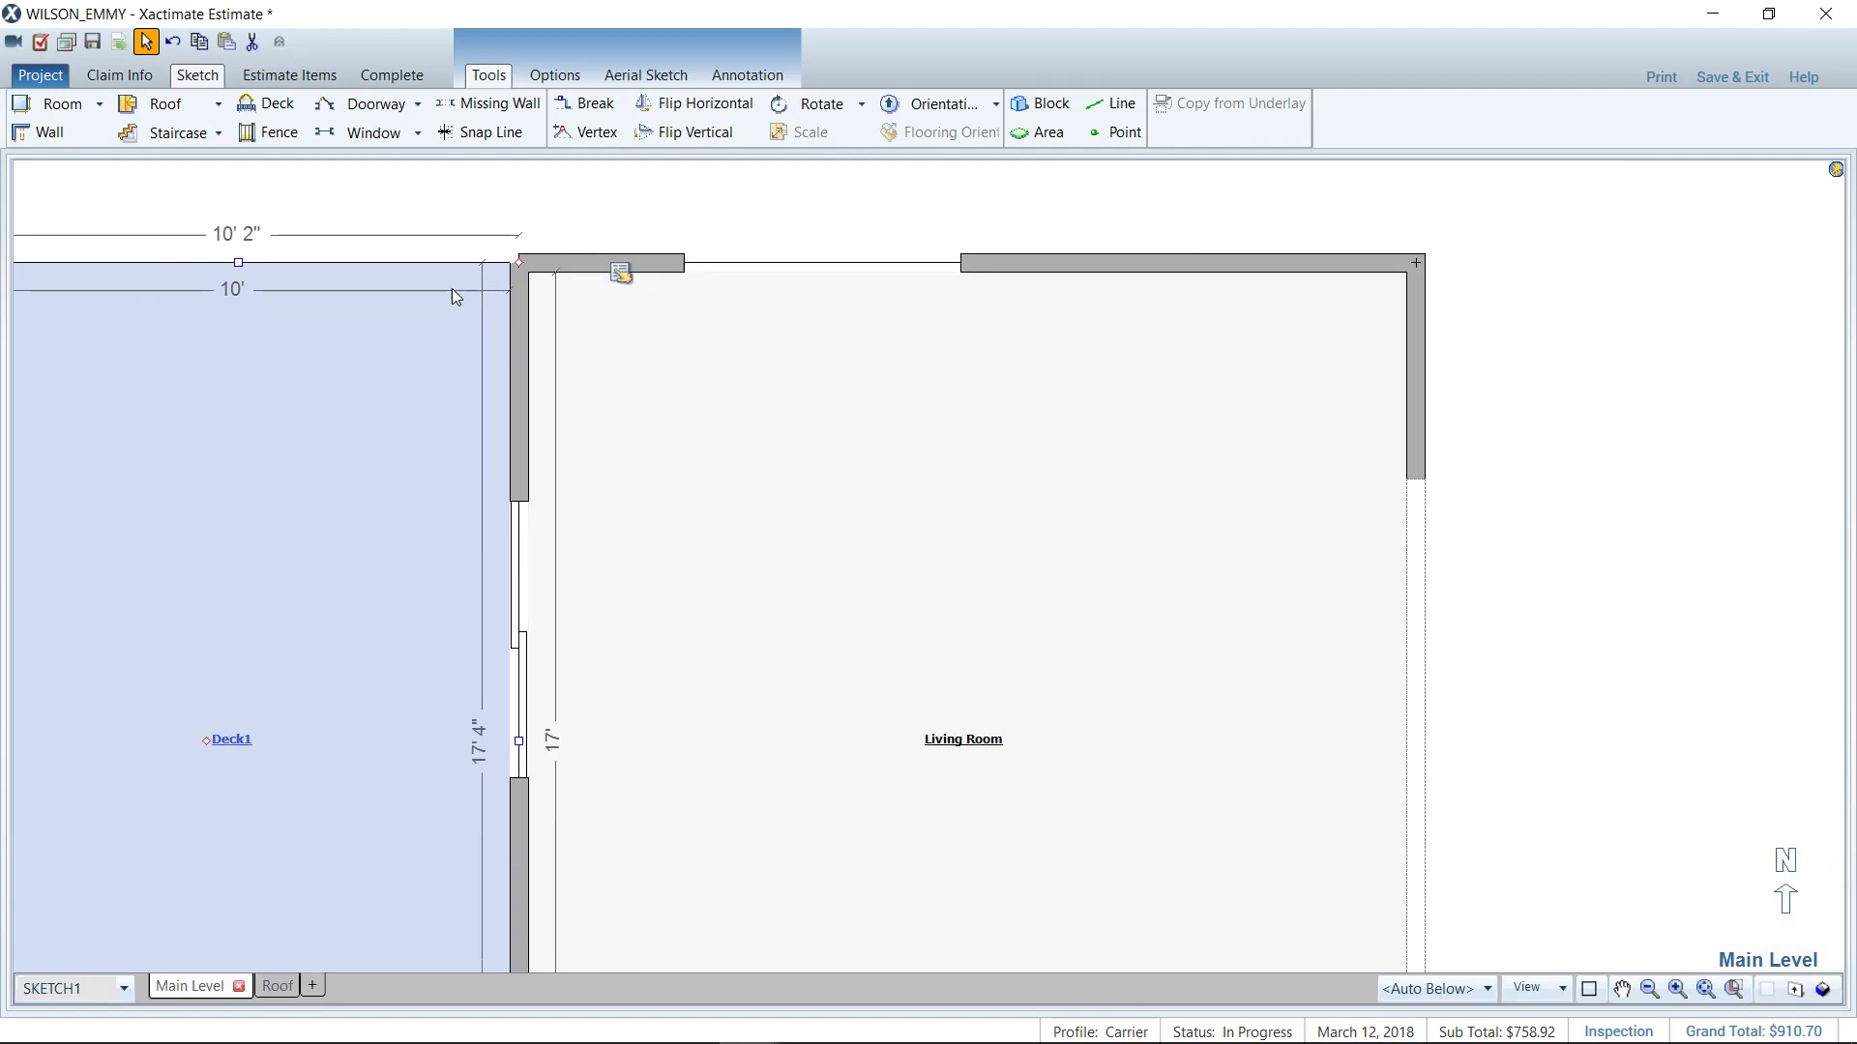
scroll(451, 288, down, 3)
click(497, 588)
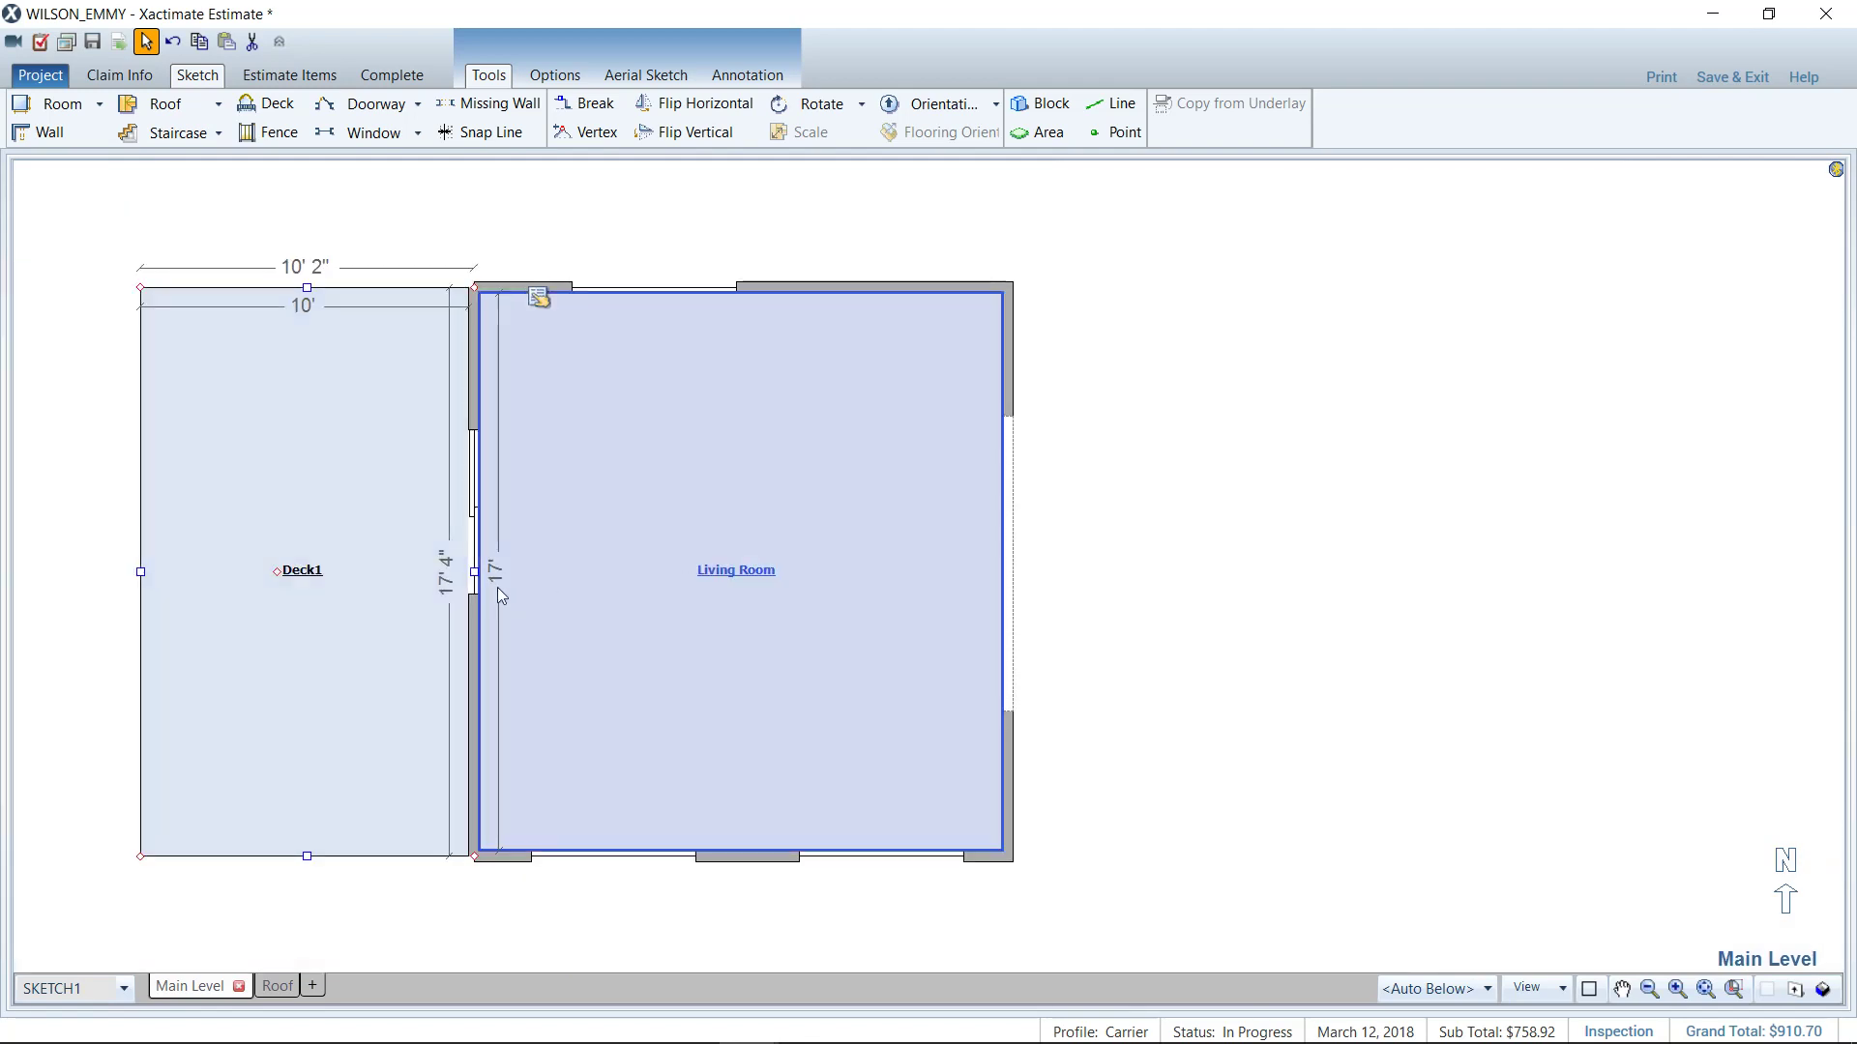
click(475, 600)
click(397, 587)
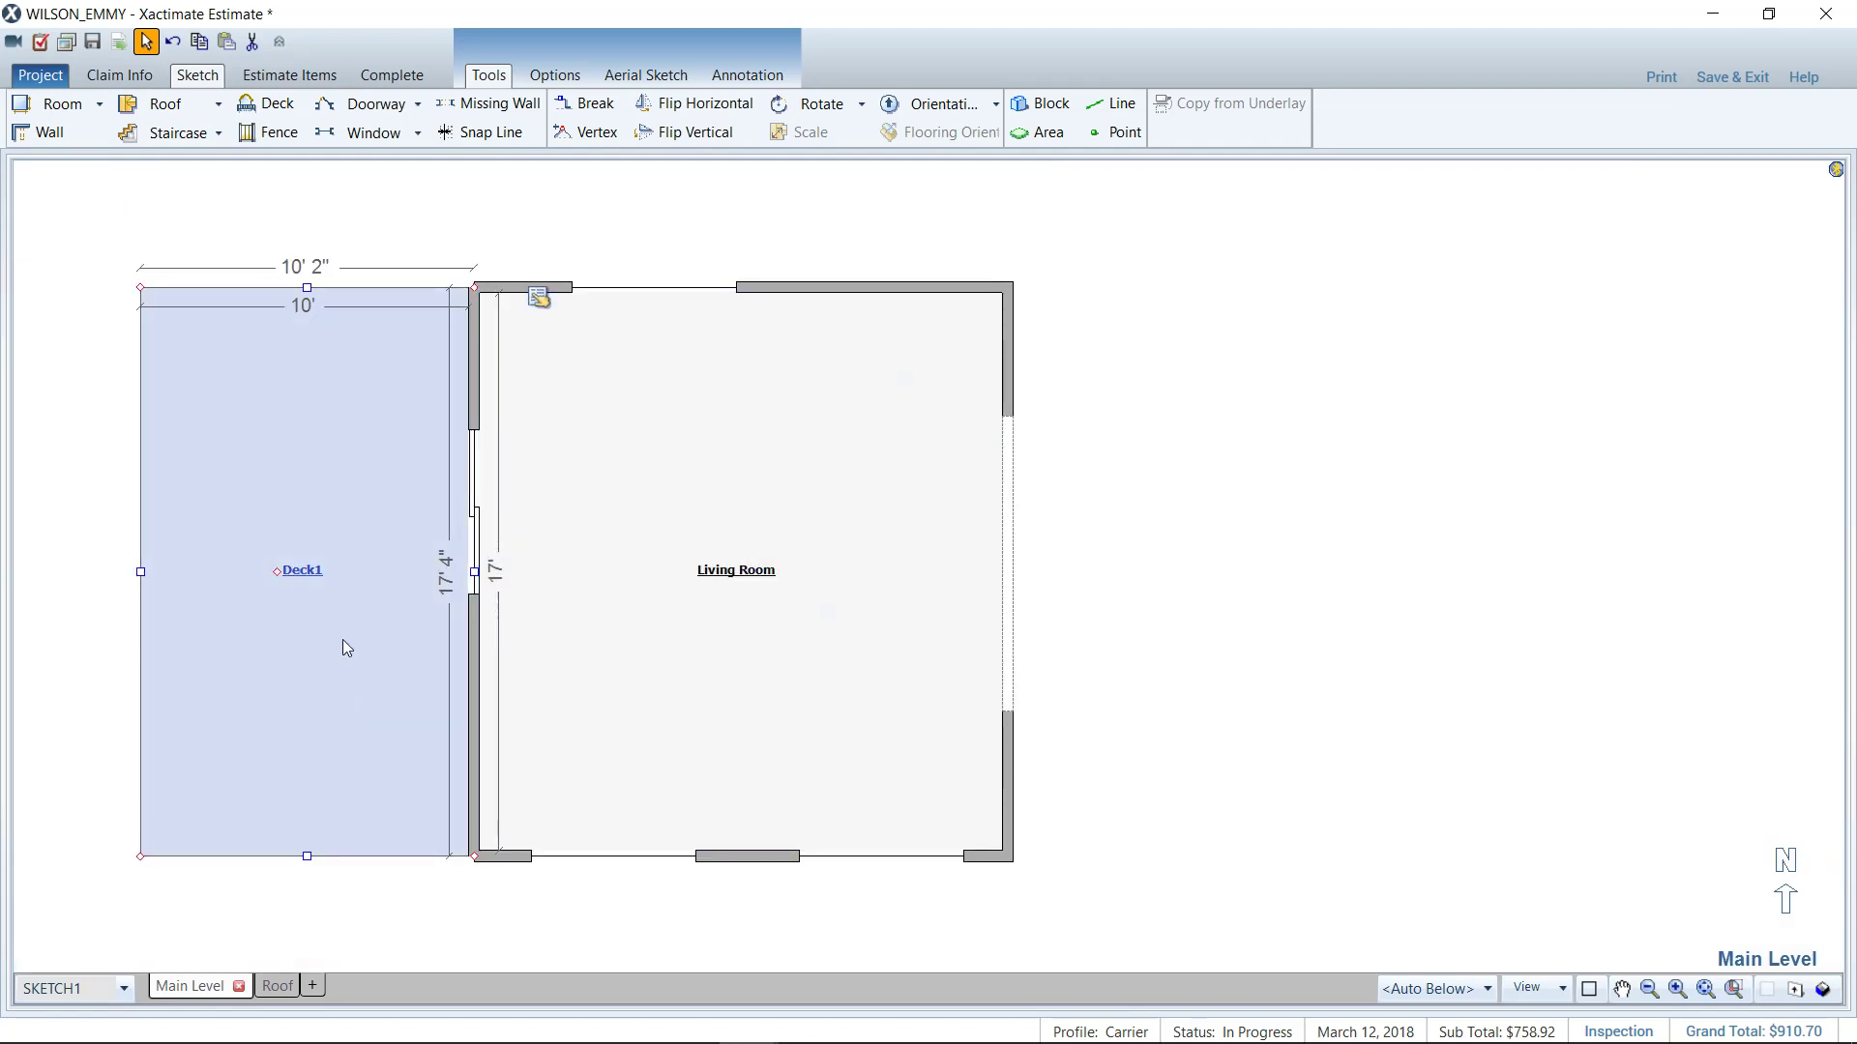
key(3)
mouse_move(344, 640)
mouse_down()
mouse_move(407, 672)
mouse_move(573, 597)
mouse_move(584, 311)
mouse_move(573, 645)
mouse_move(769, 622)
mouse_move(951, 657)
mouse_up()
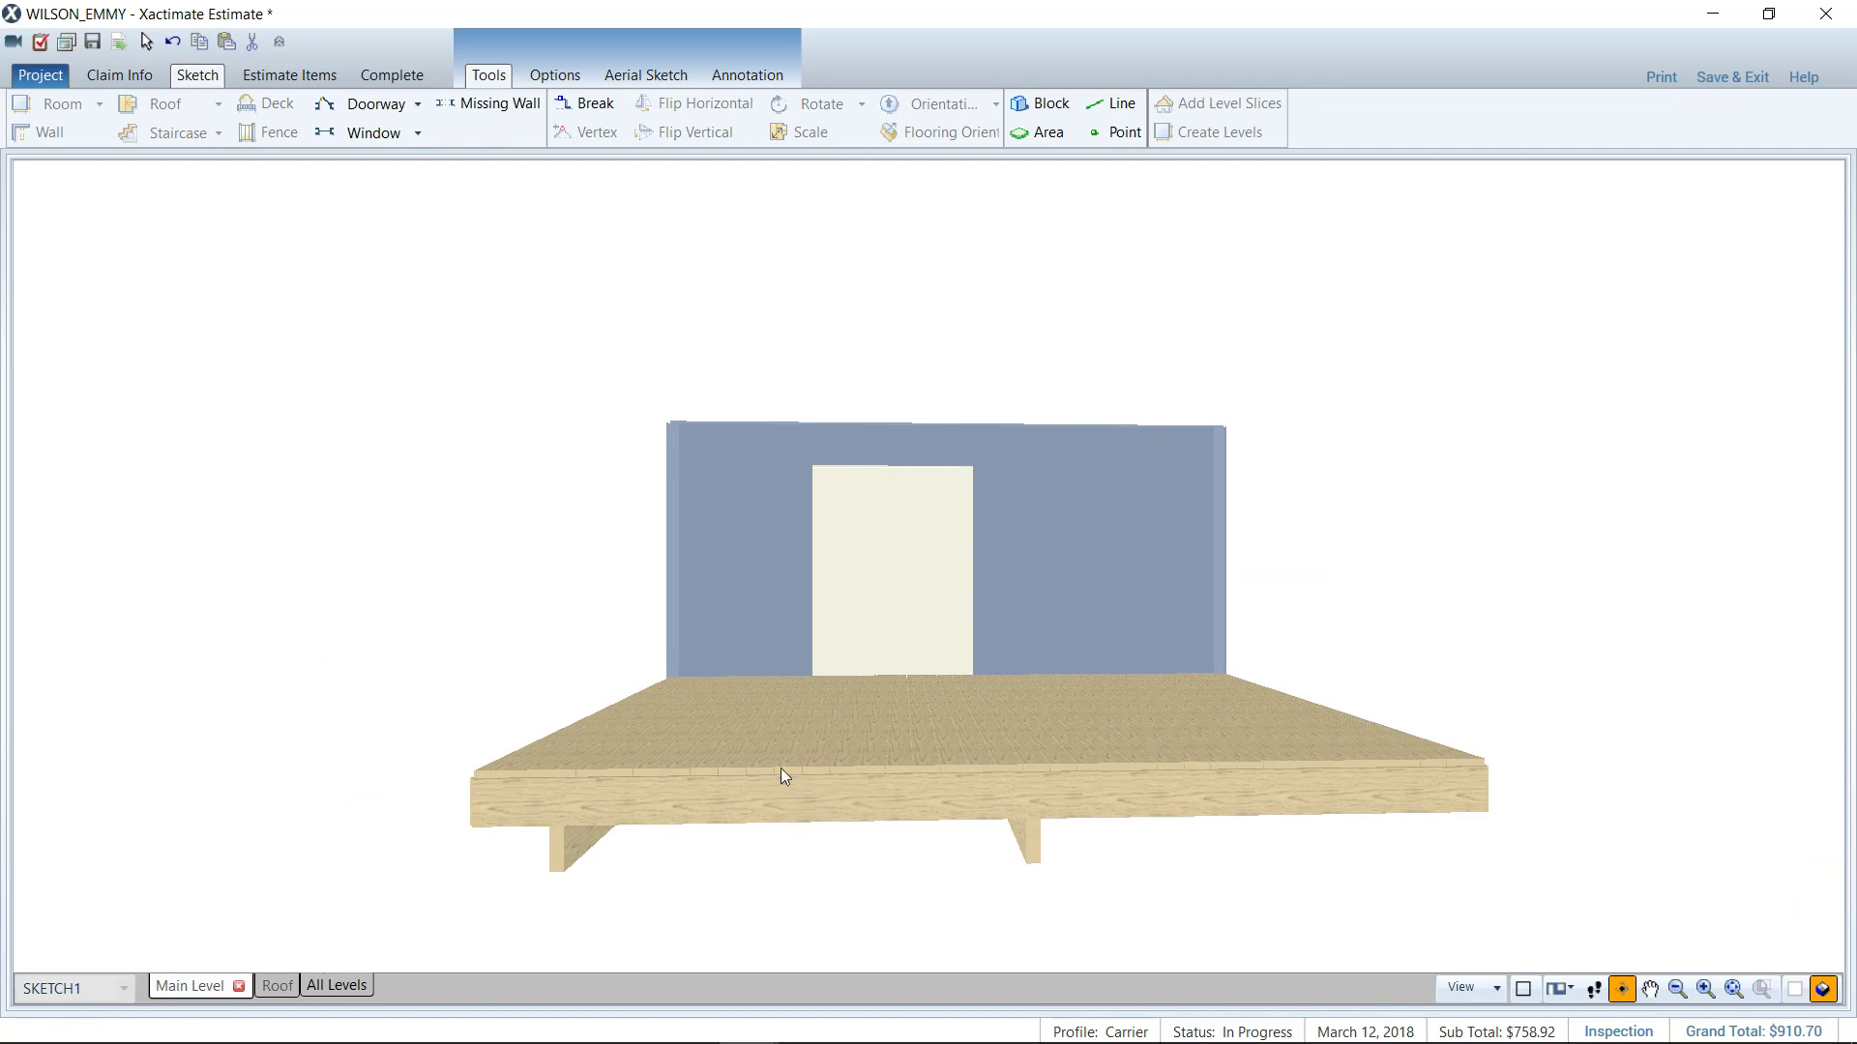
drag(781, 768, 663, 771)
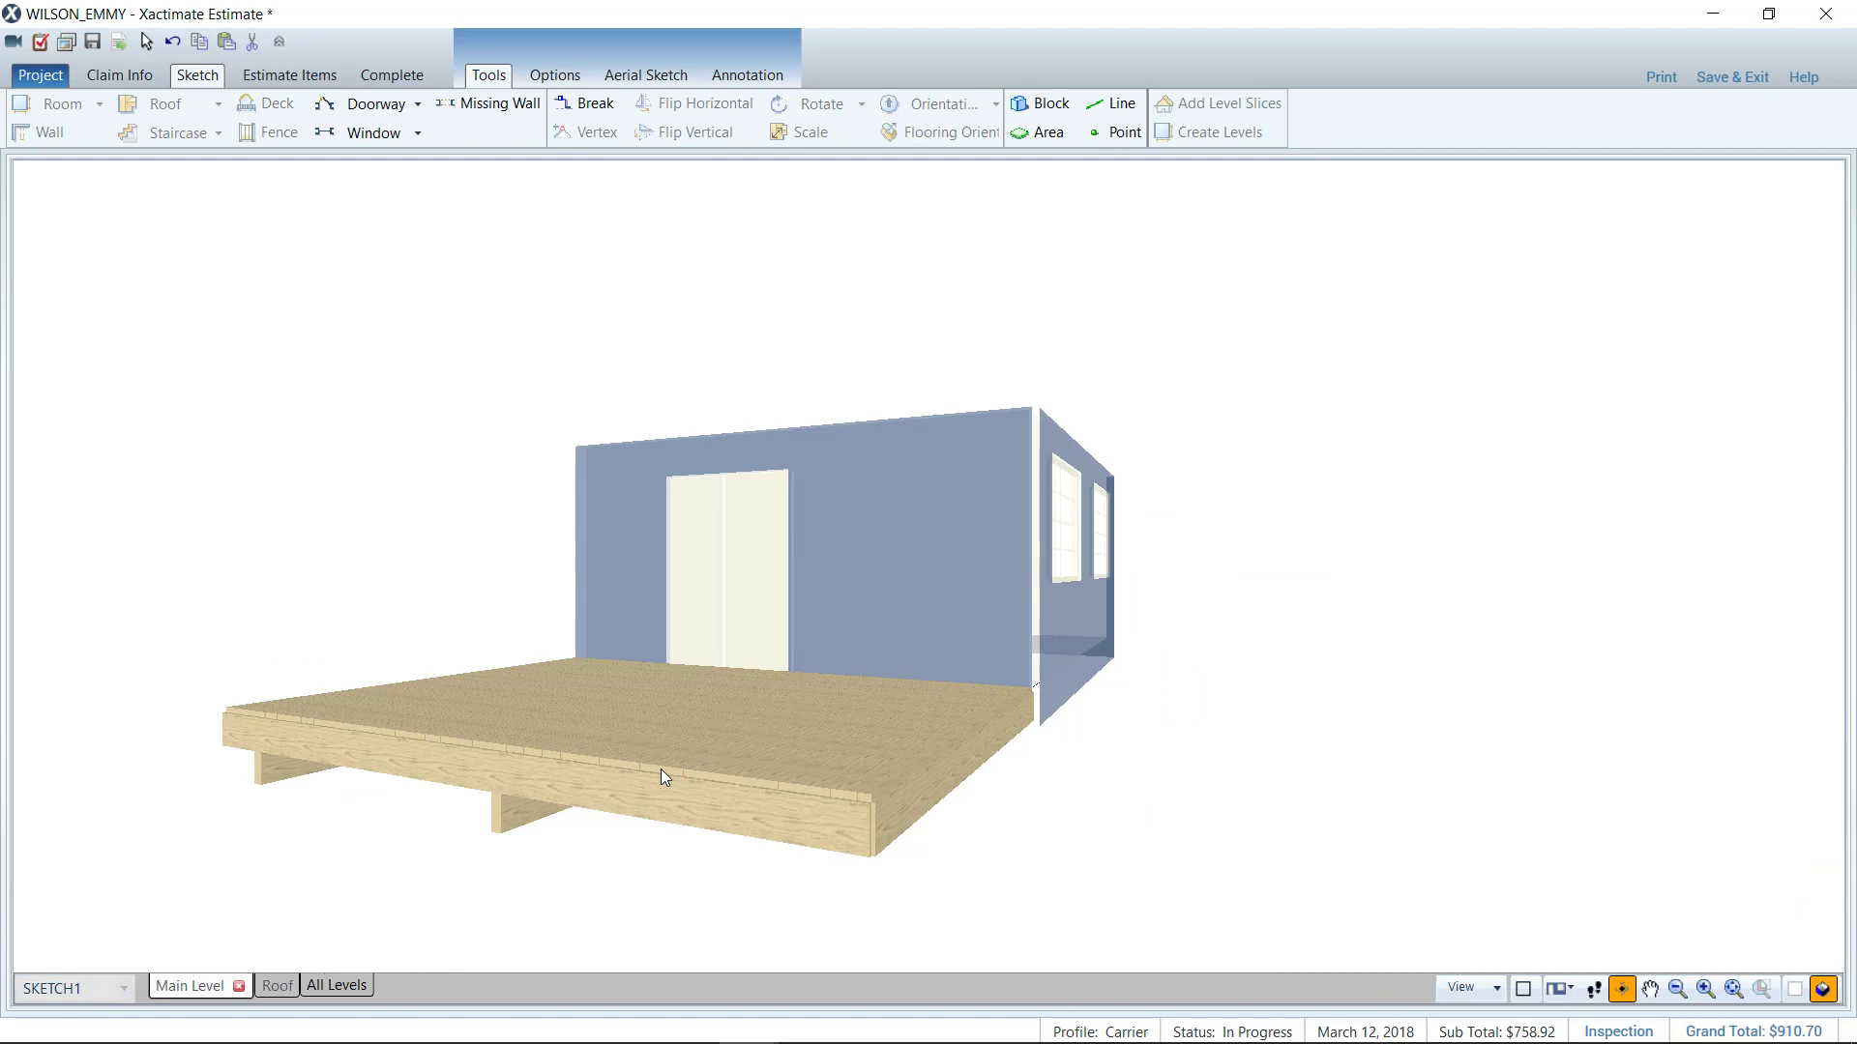
key(F12)
click(232, 558)
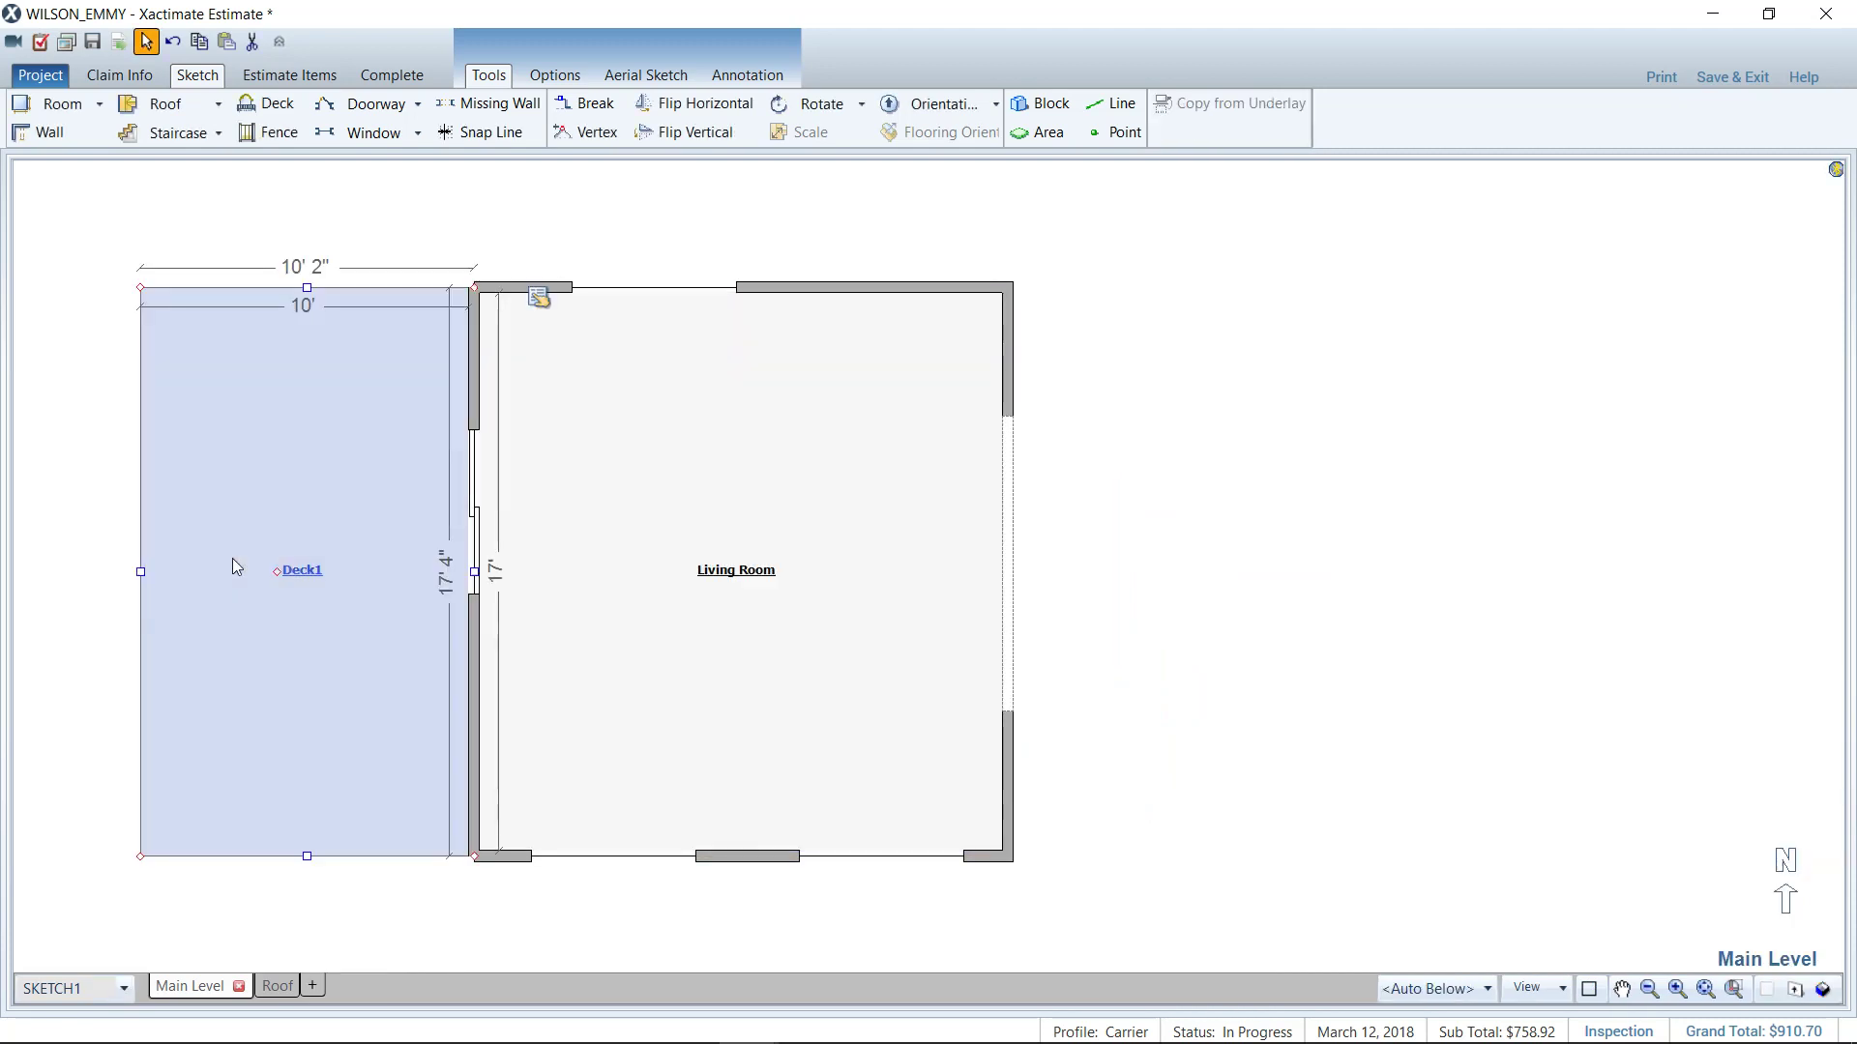
Step: In Deck1's properties, set the deck construction to Framed
right_click(538, 300)
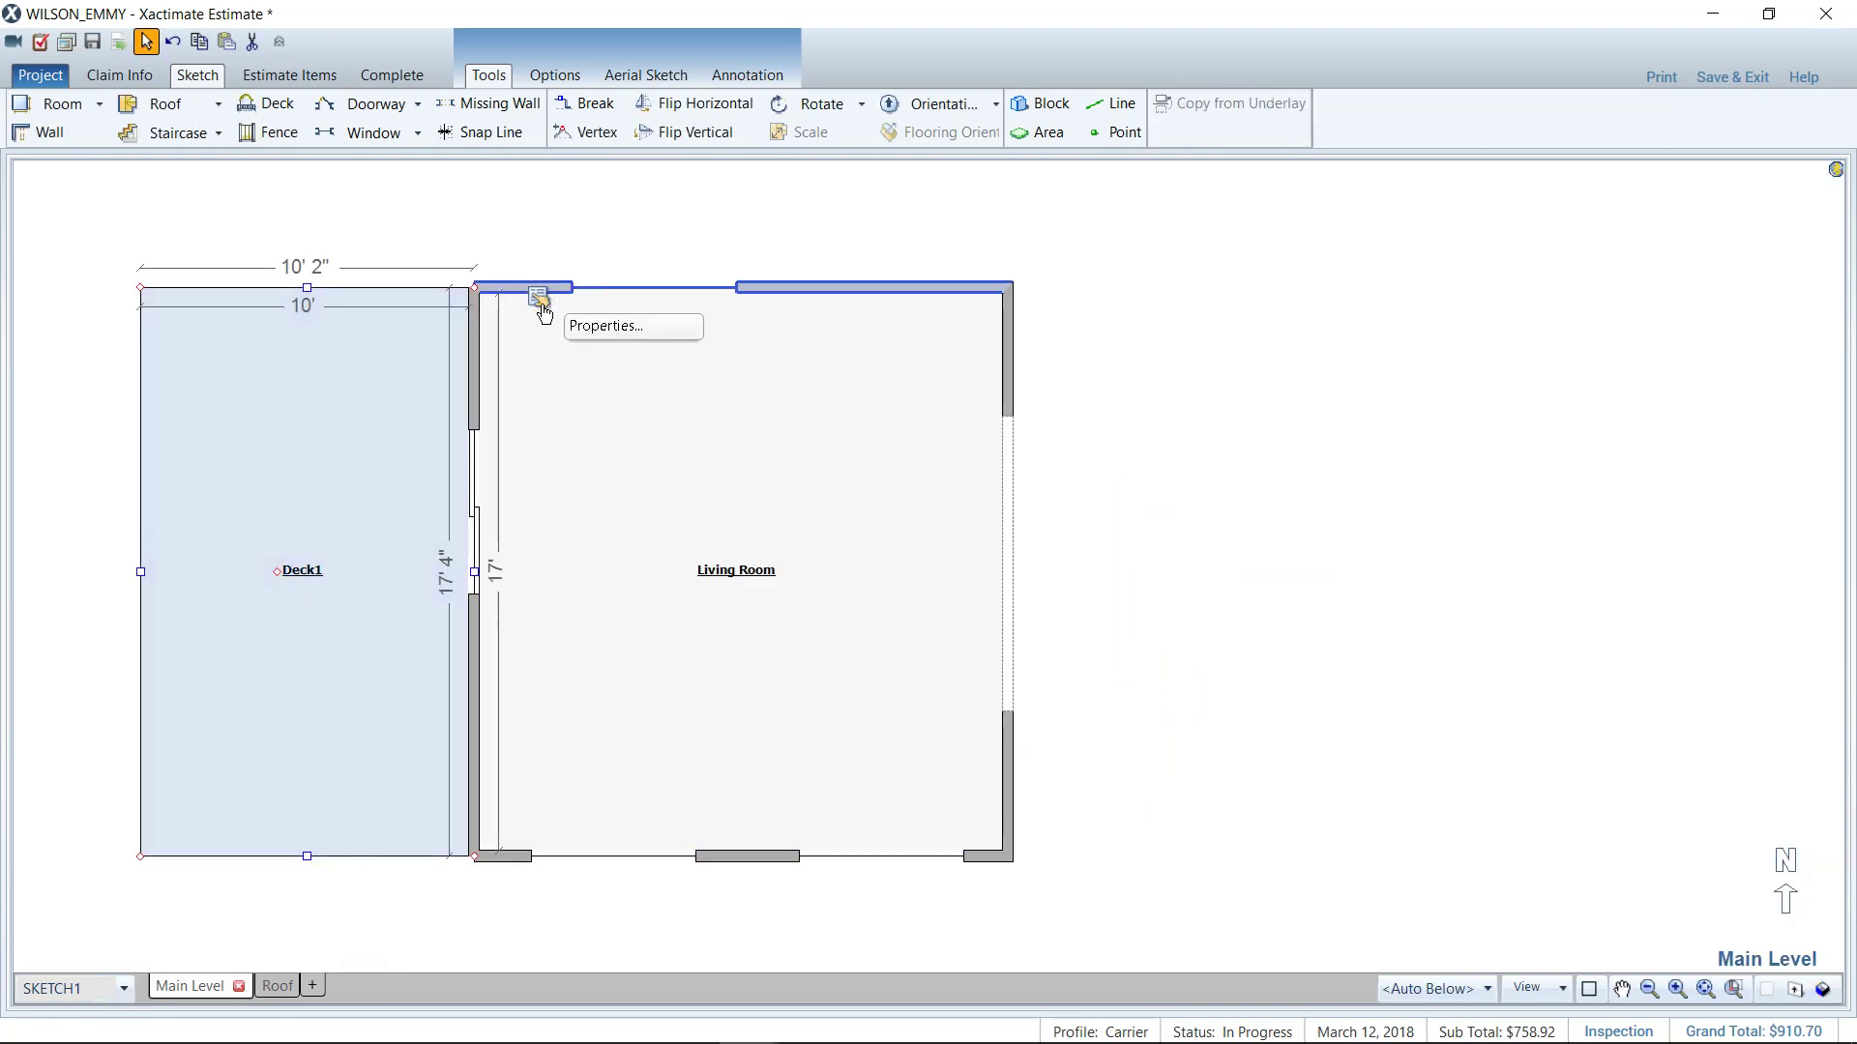
click(580, 323)
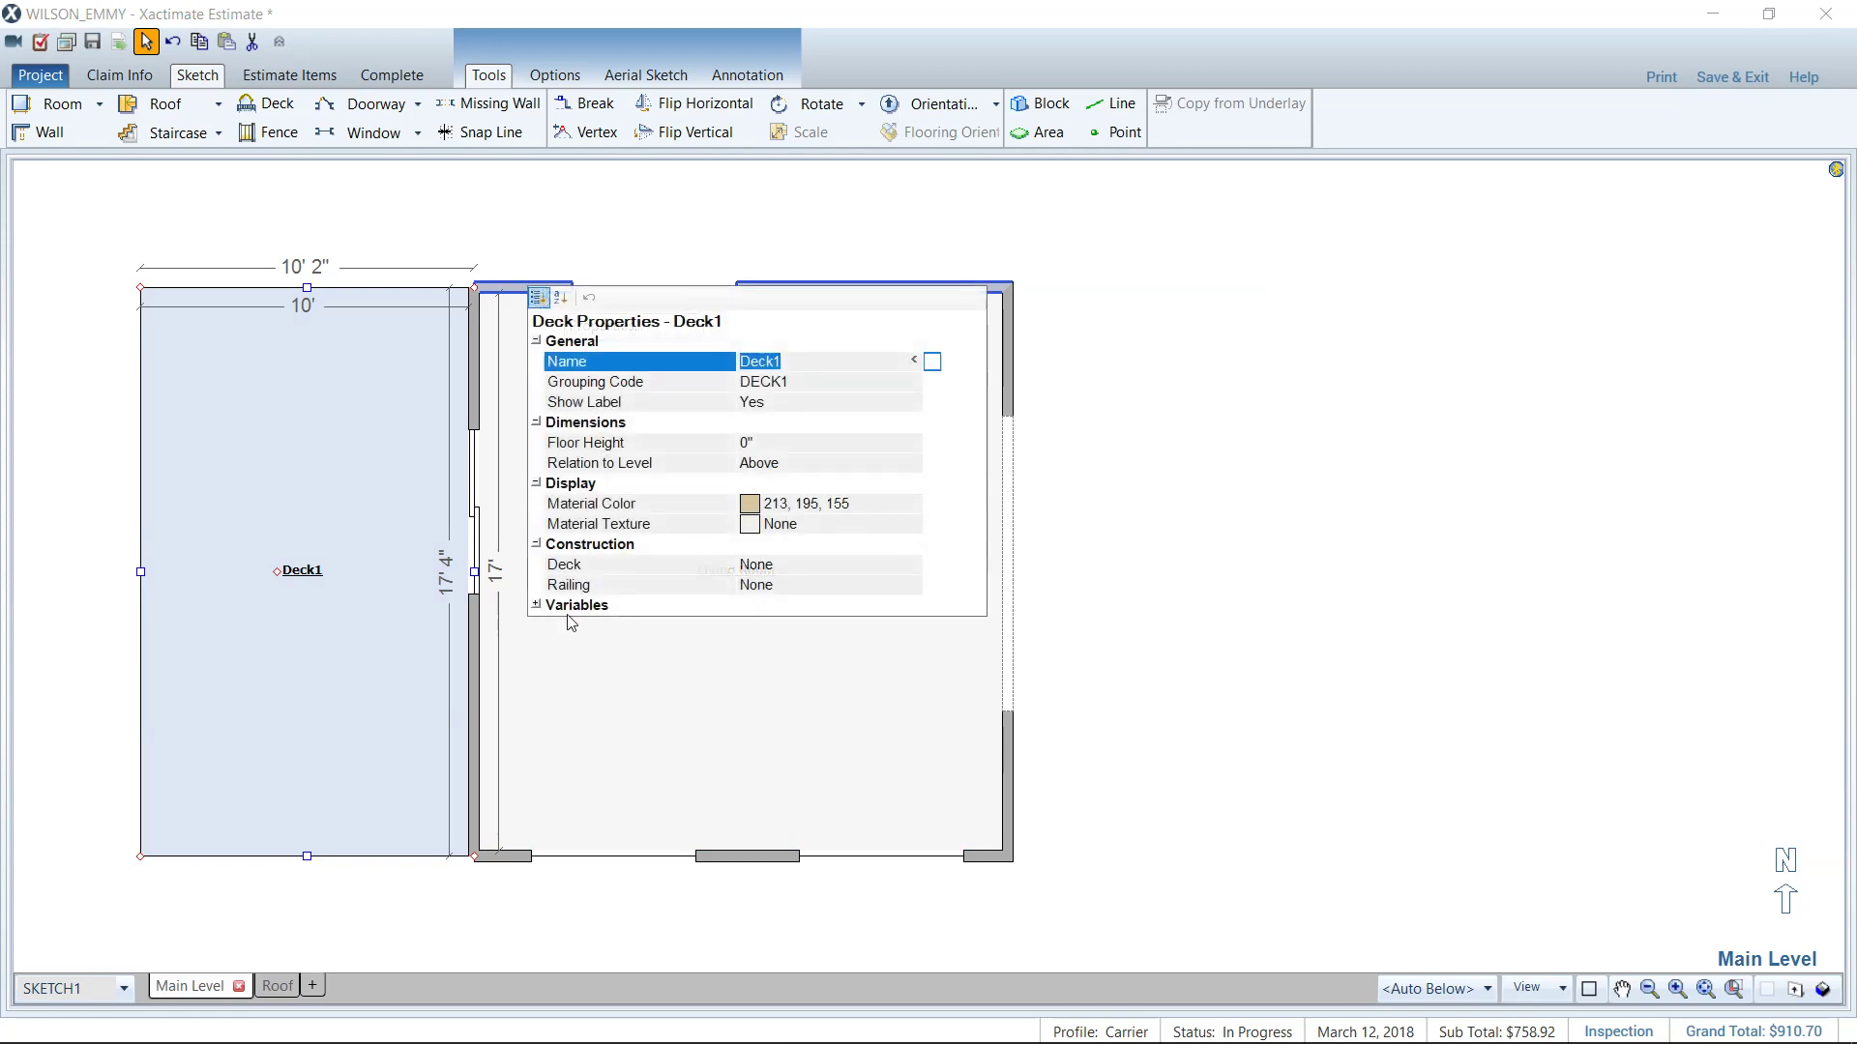
click(780, 571)
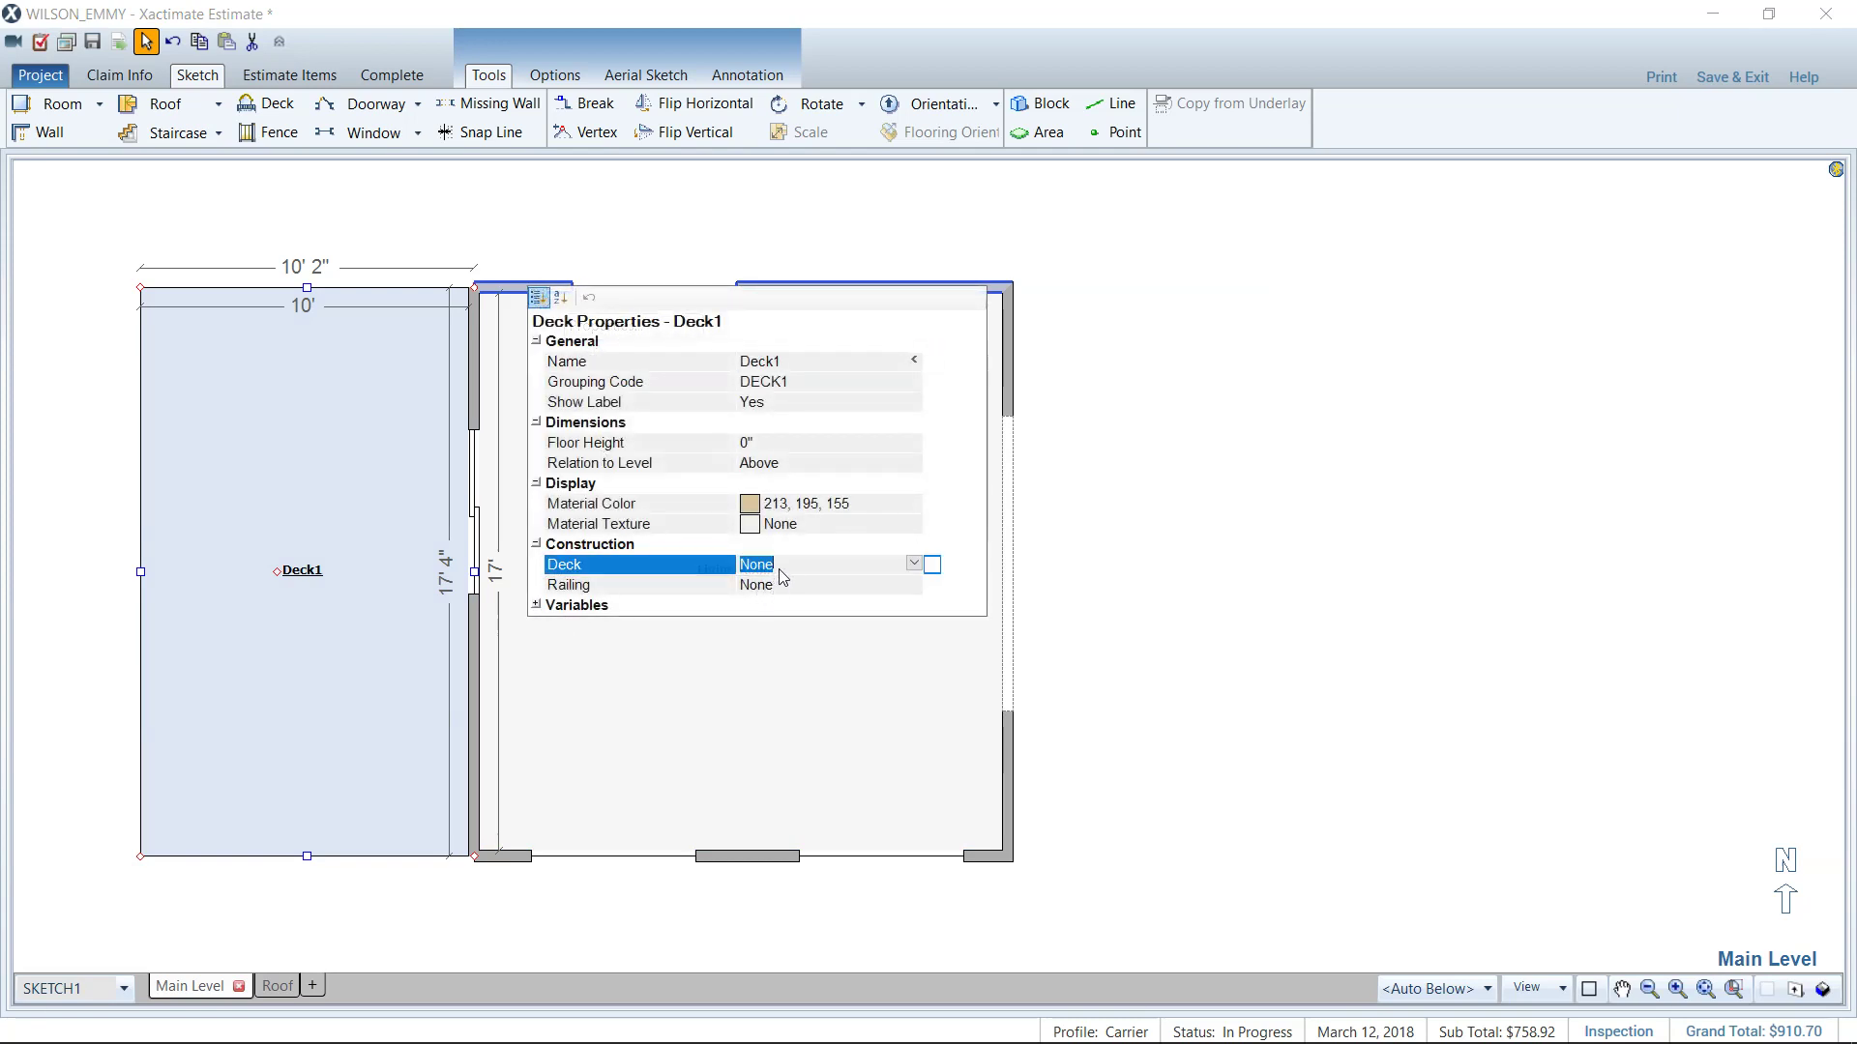
click(913, 563)
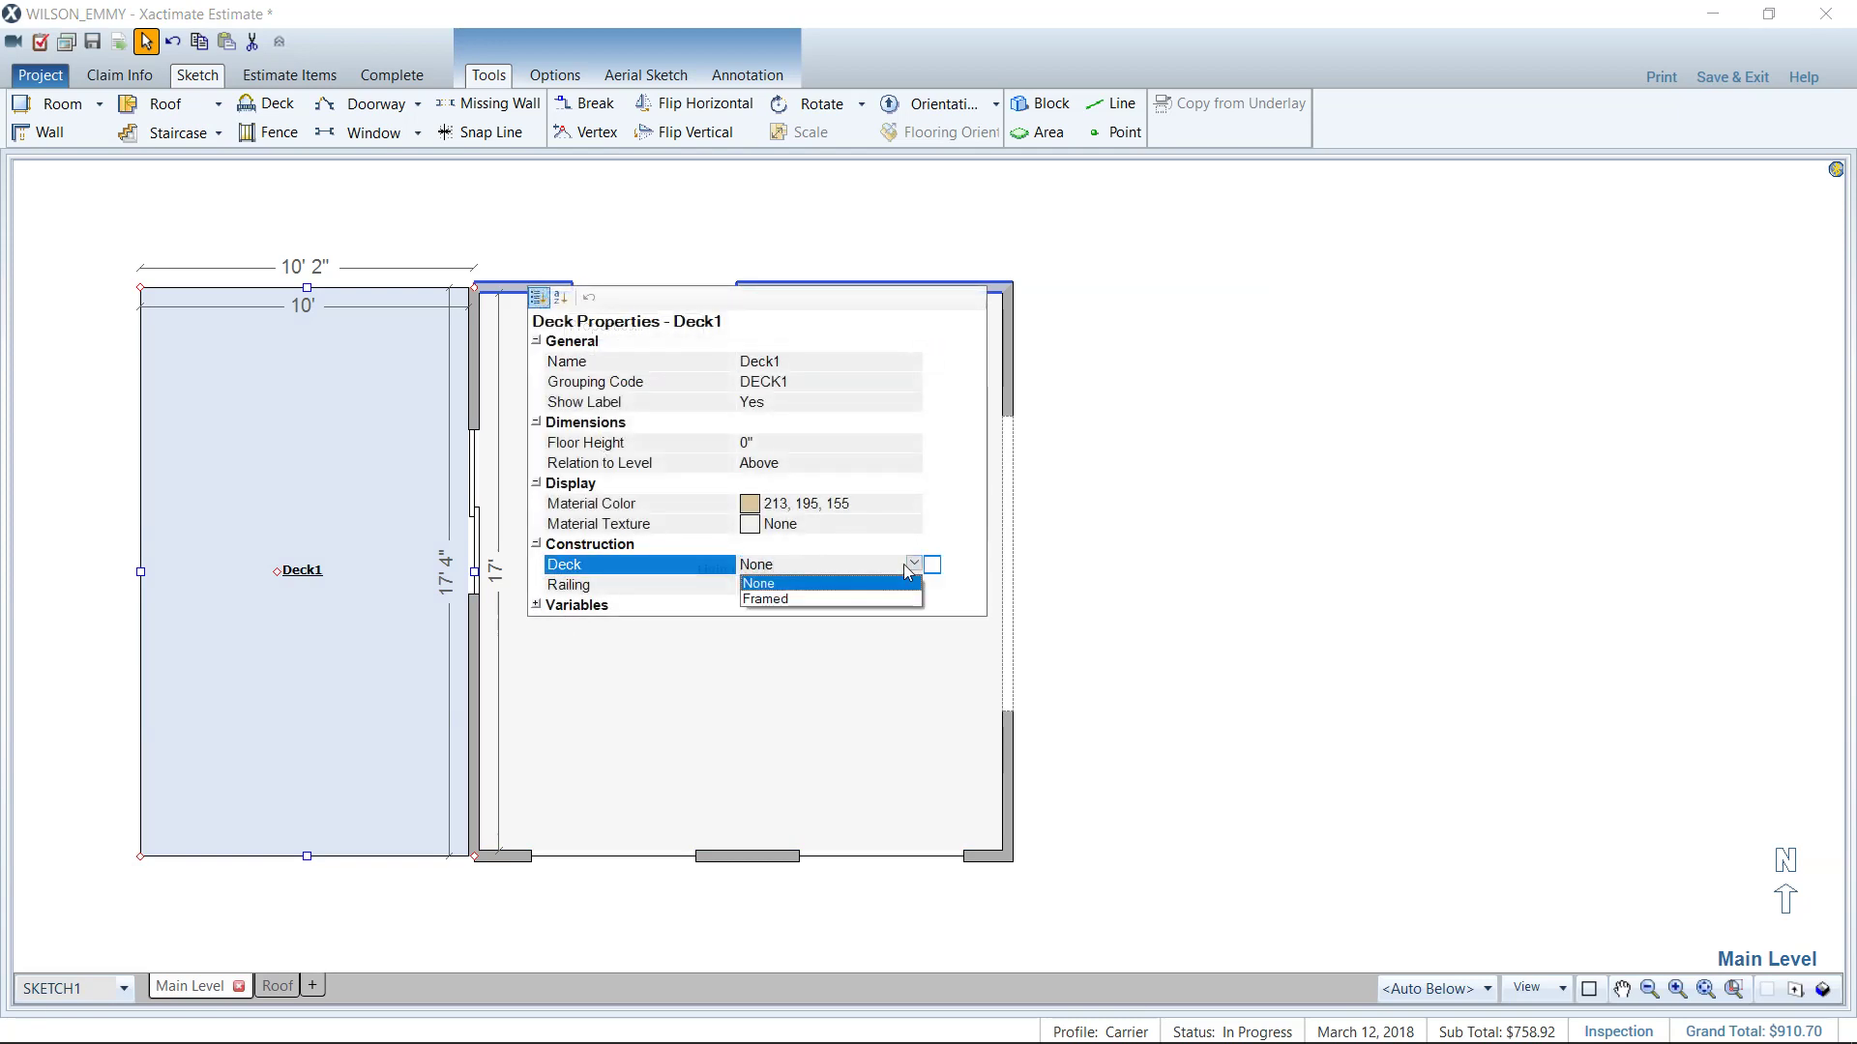
click(797, 605)
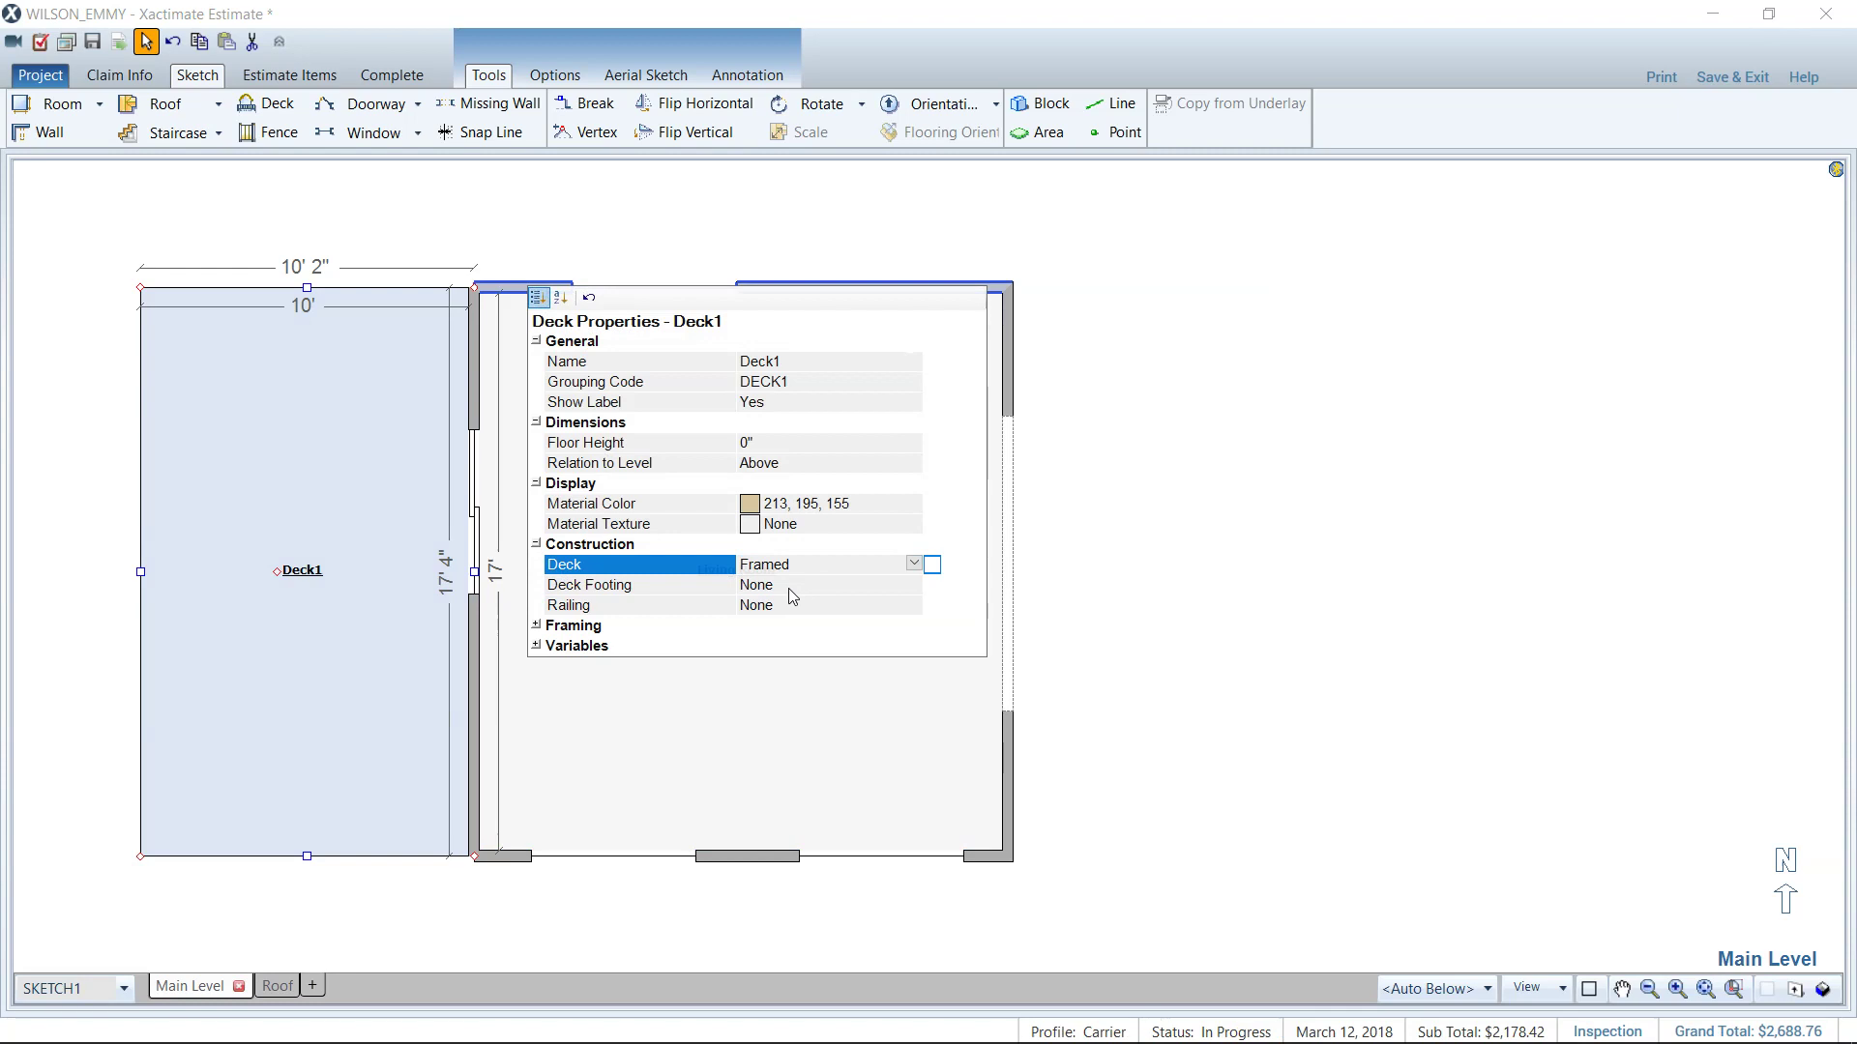
Step: Set the railing to Framed and expand the Framing details group
click(790, 606)
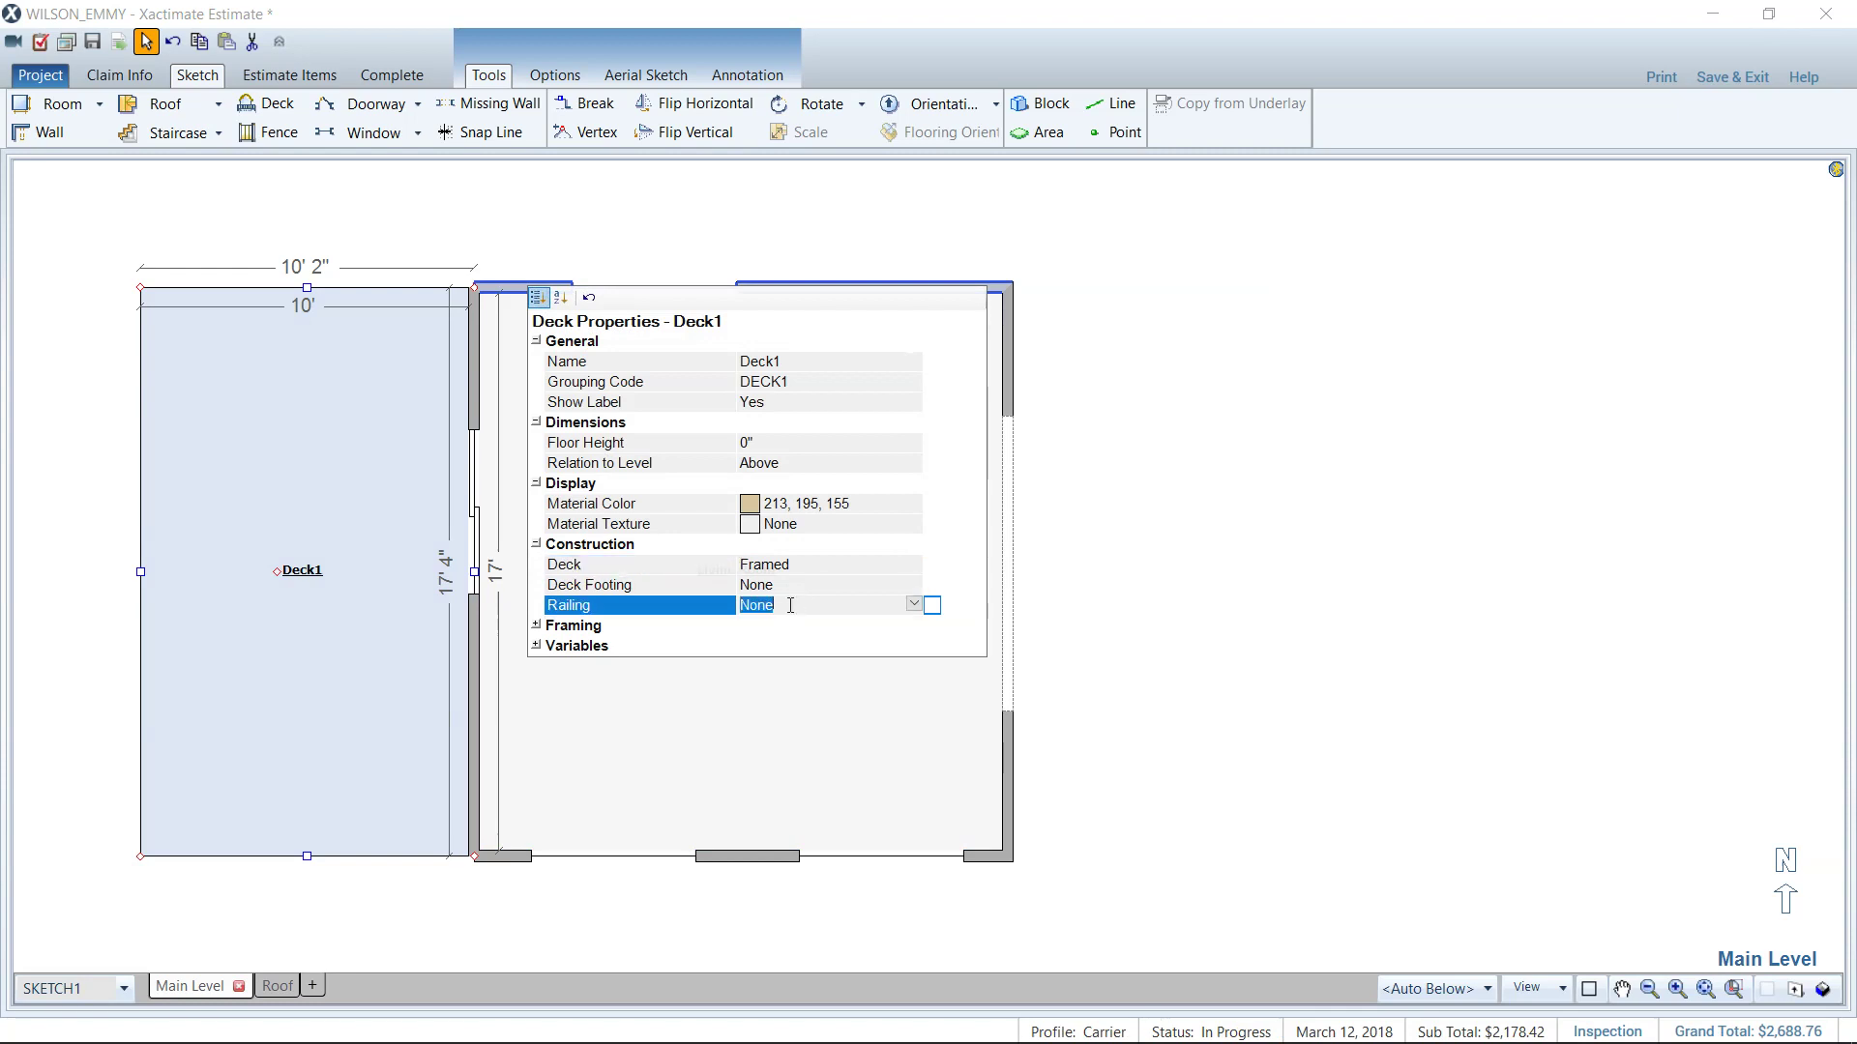
click(911, 604)
click(837, 641)
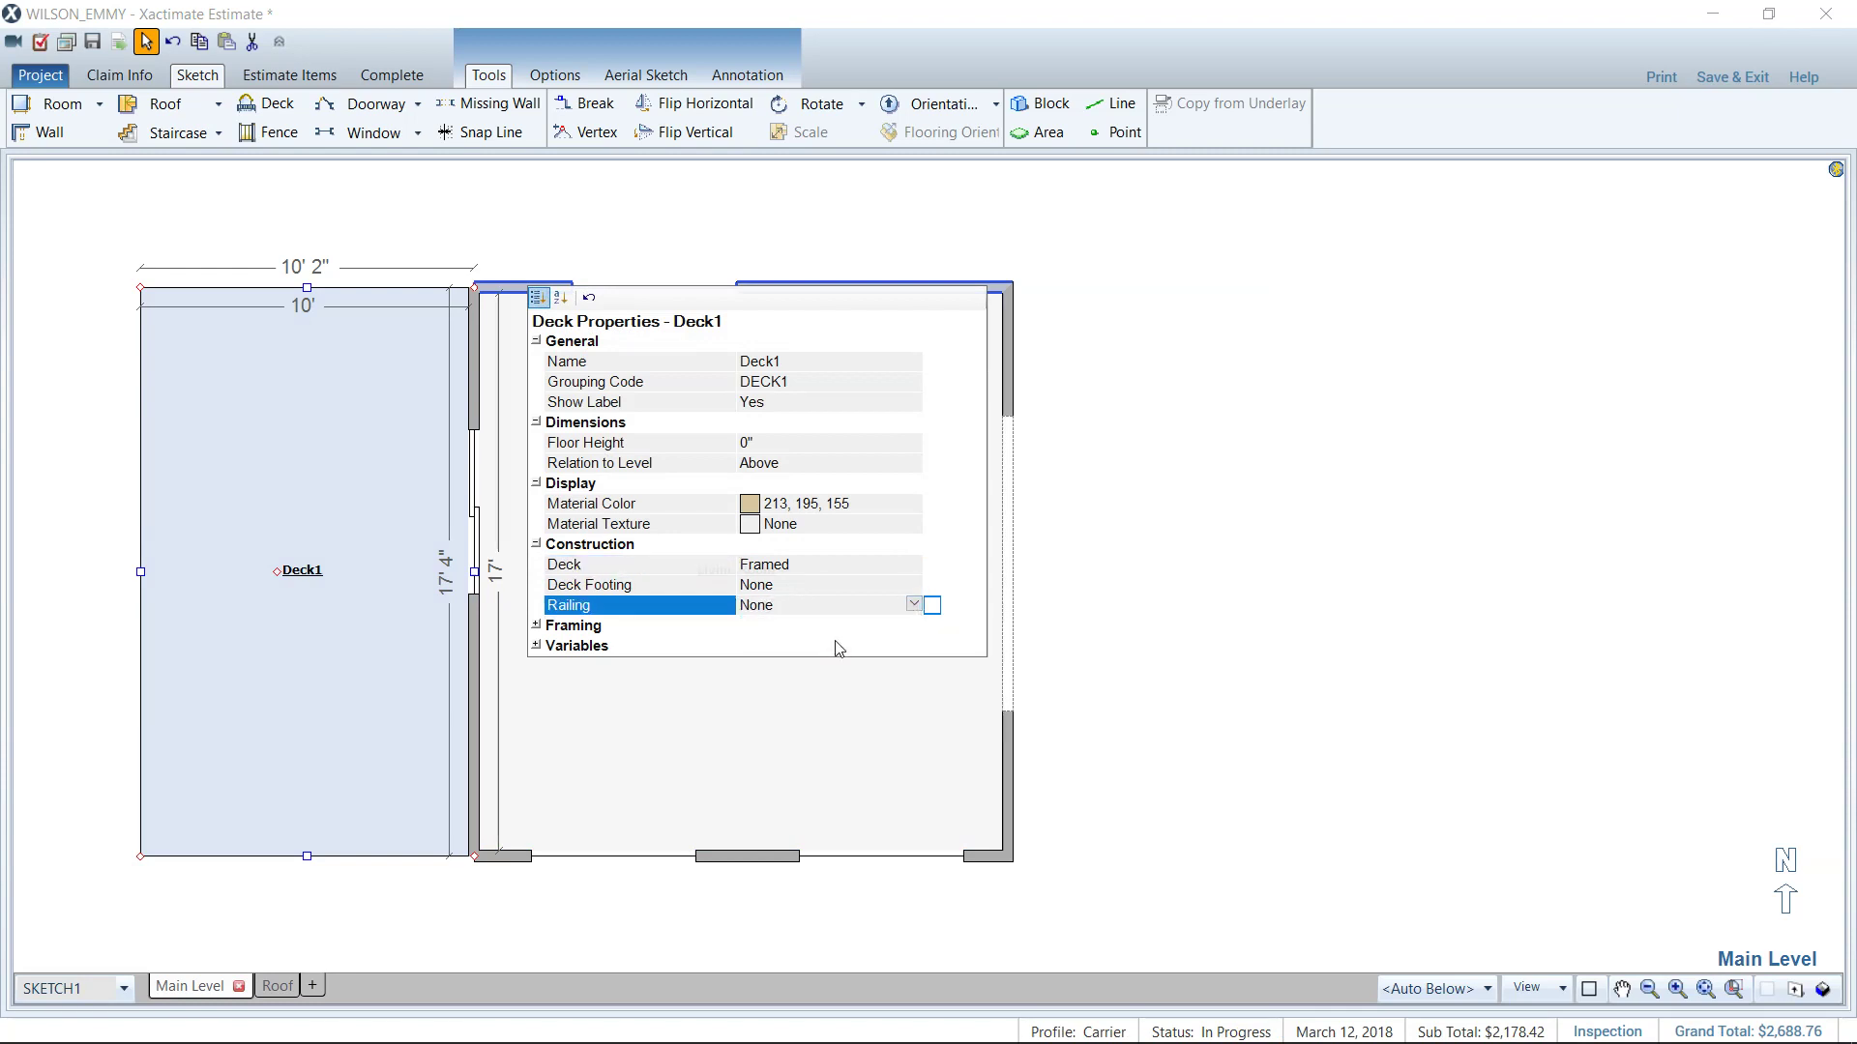
click(538, 626)
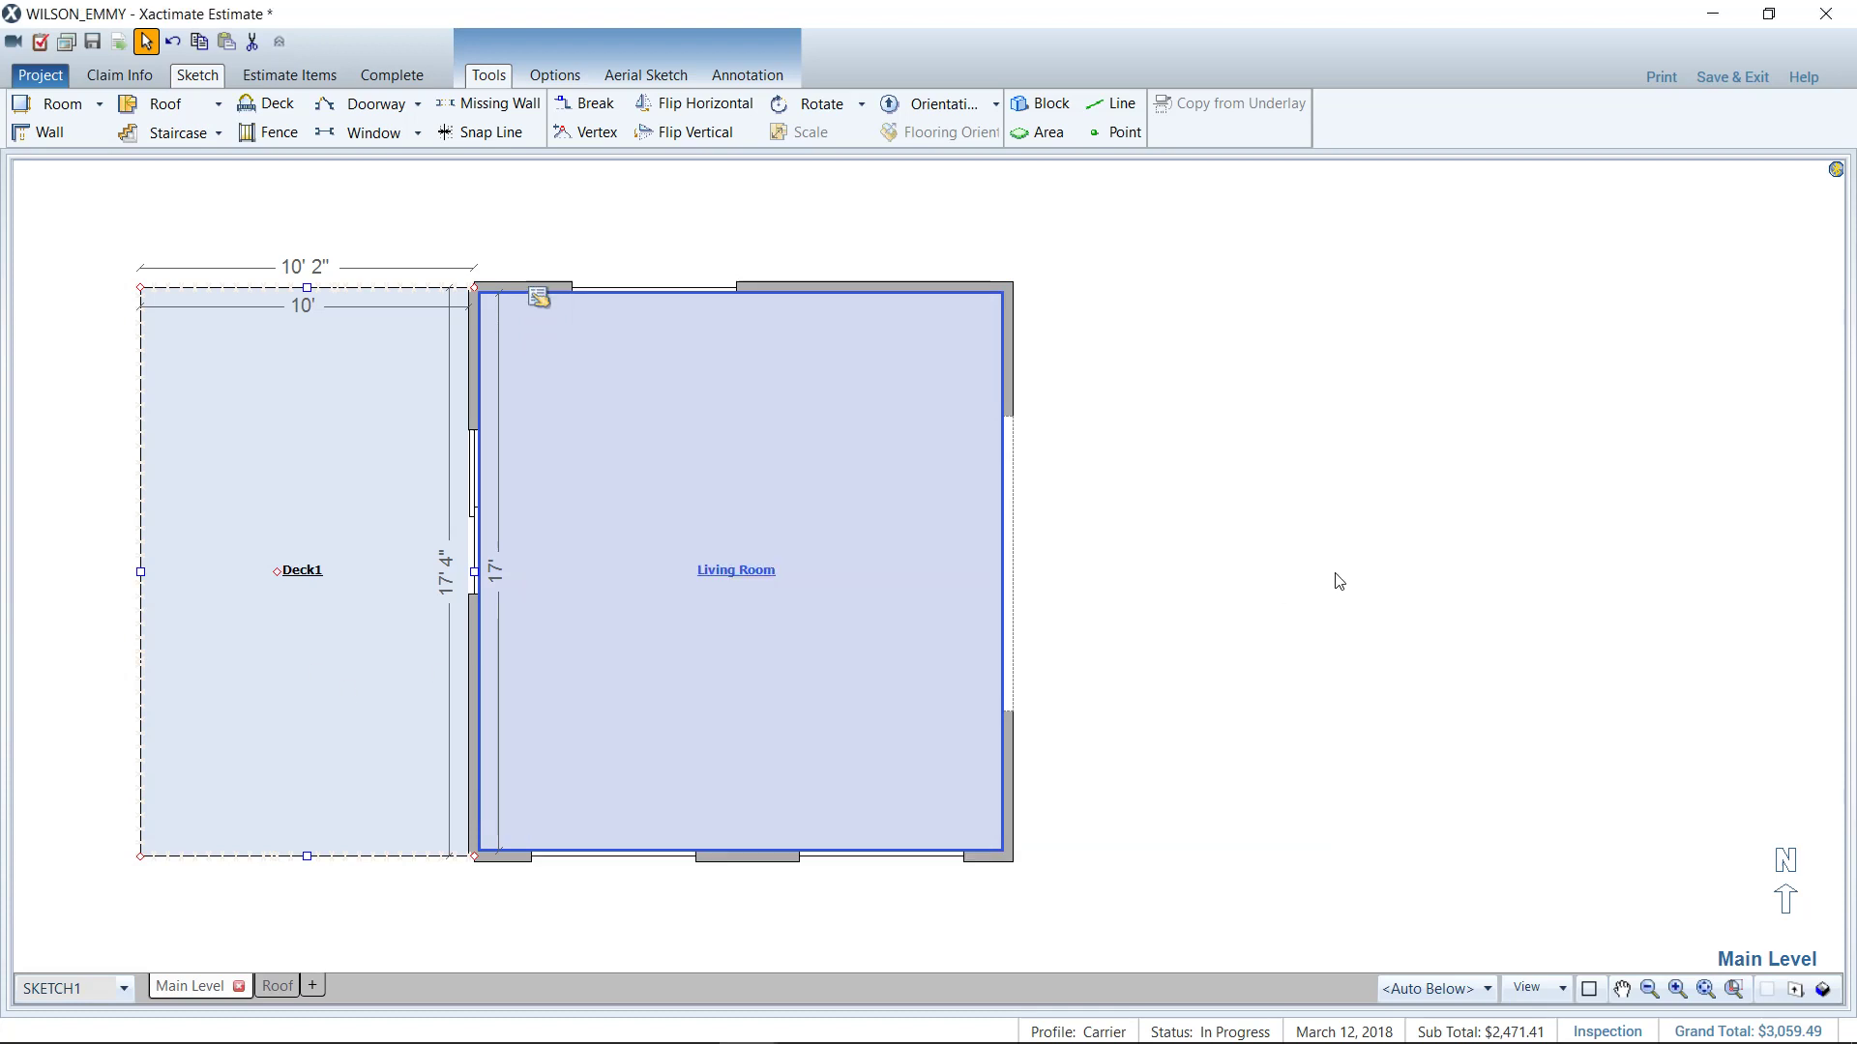
Step: Preview the room and railed deck in 3D, then return to 2D
key(F3)
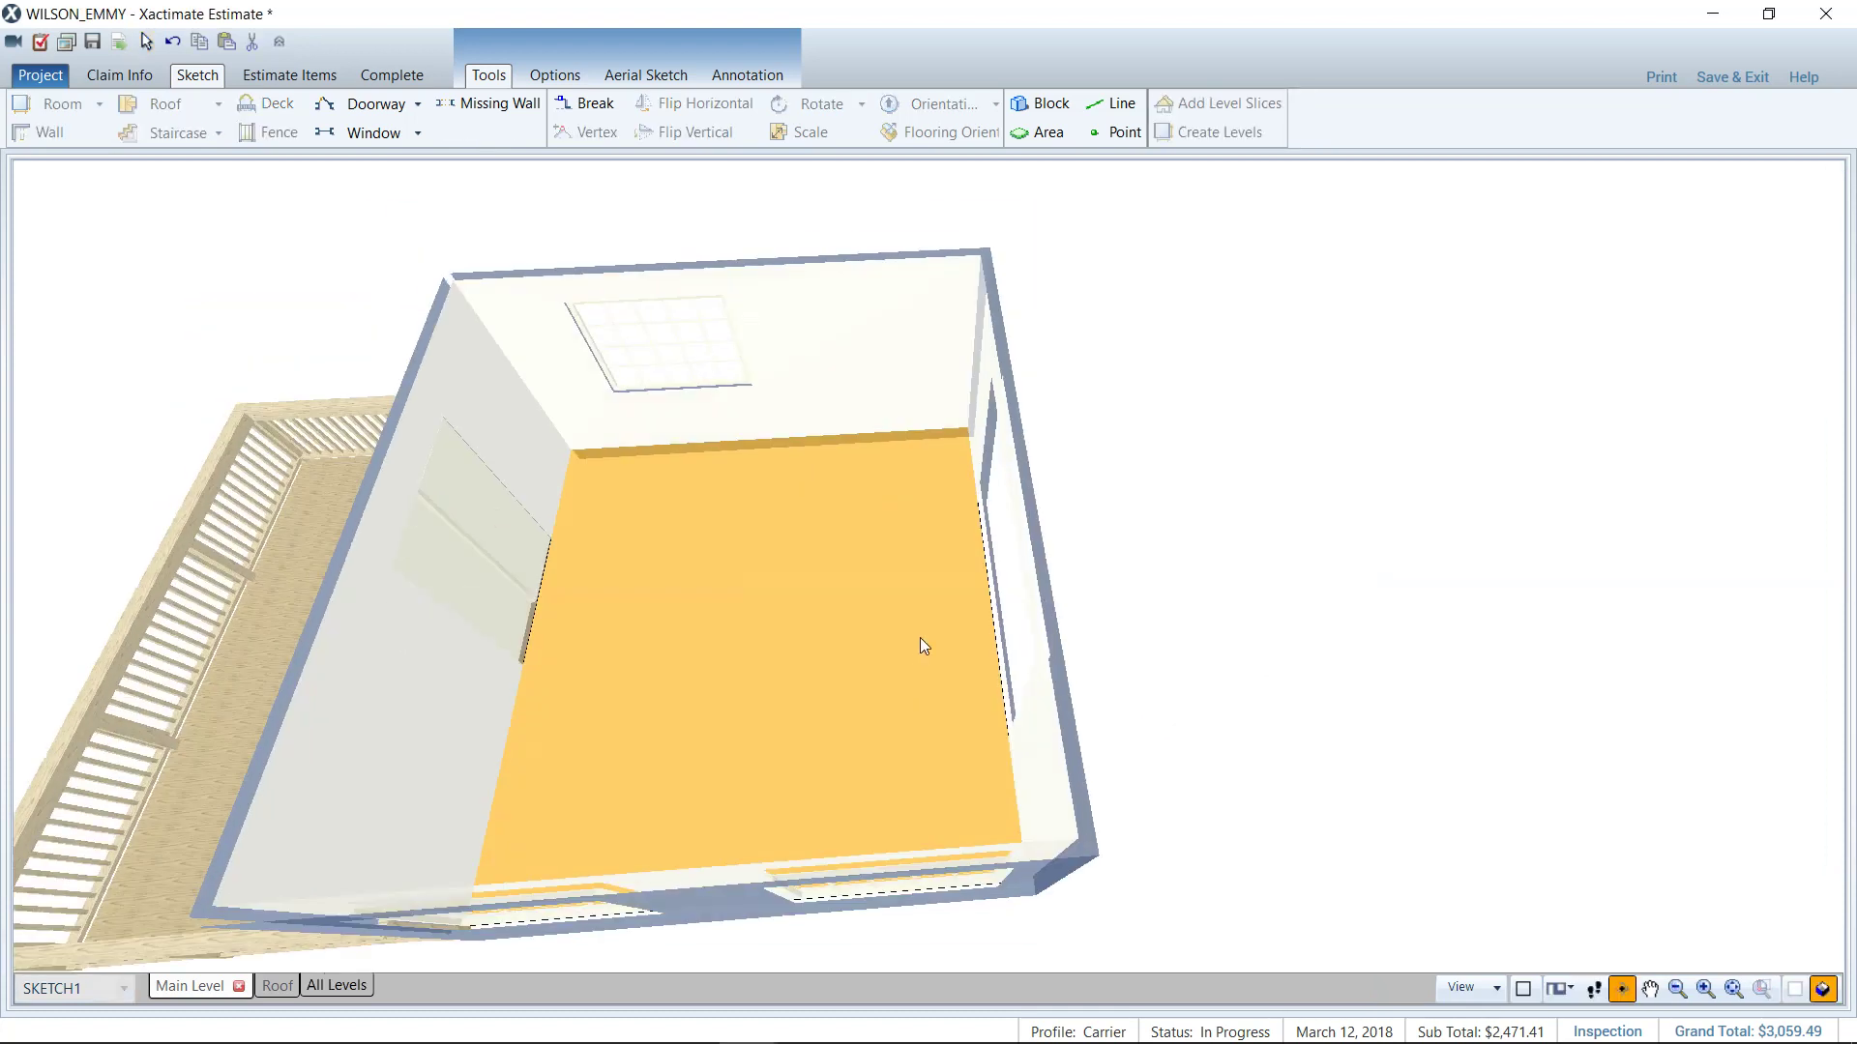
drag(919, 636, 1010, 765)
key(F3)
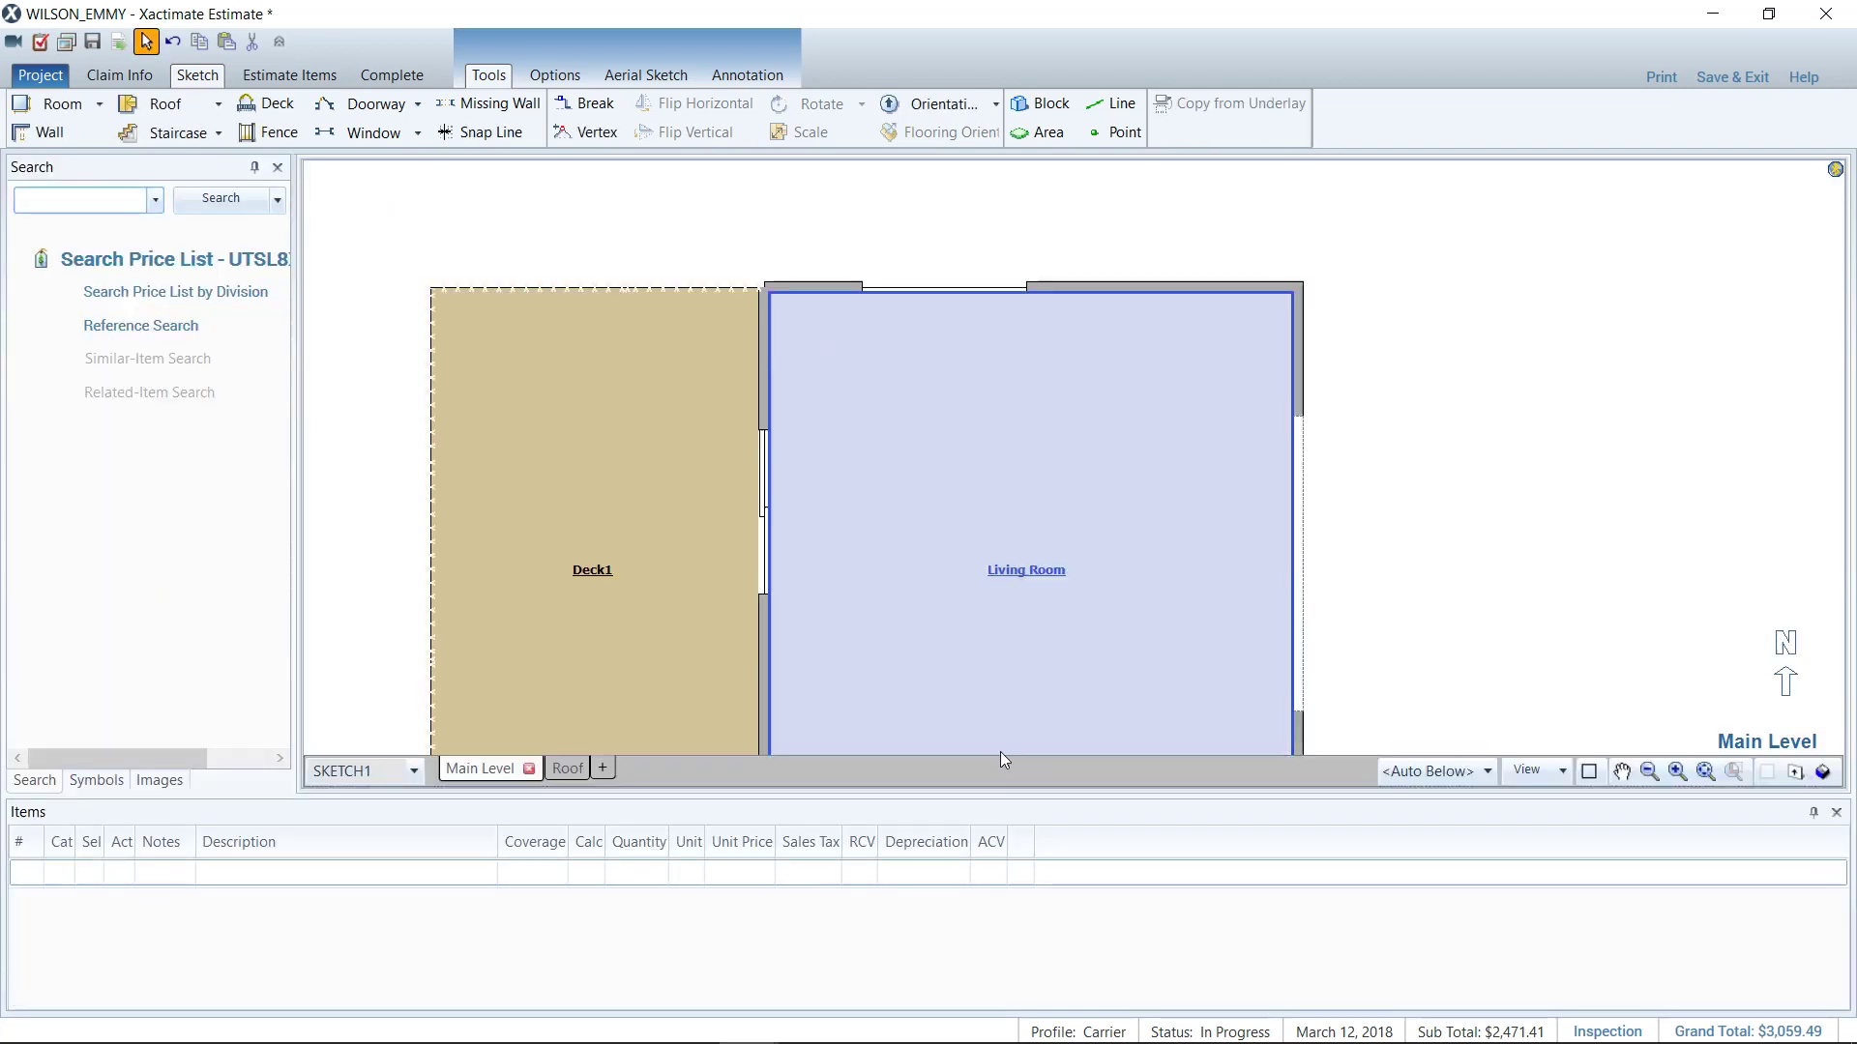
Step: Select Deck1 to review its framing line items, then open its properties
click(582, 636)
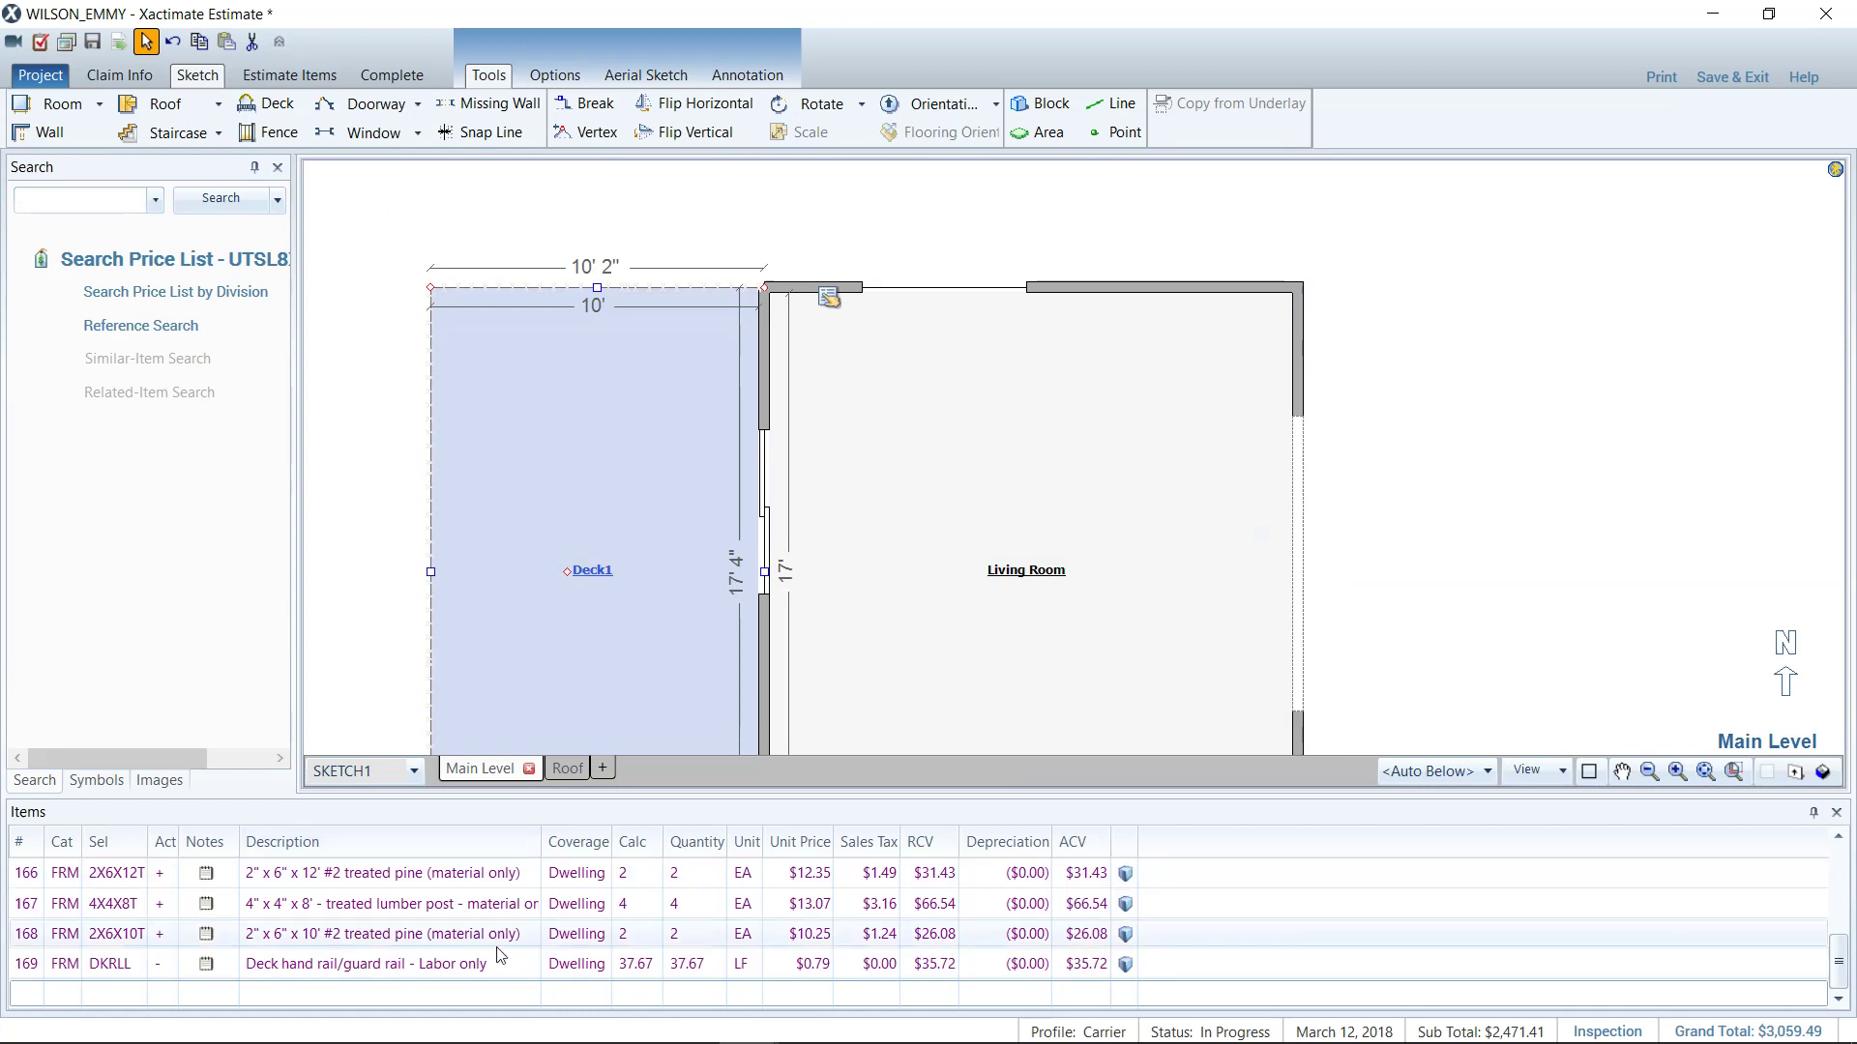
scroll(514, 957, down, 1)
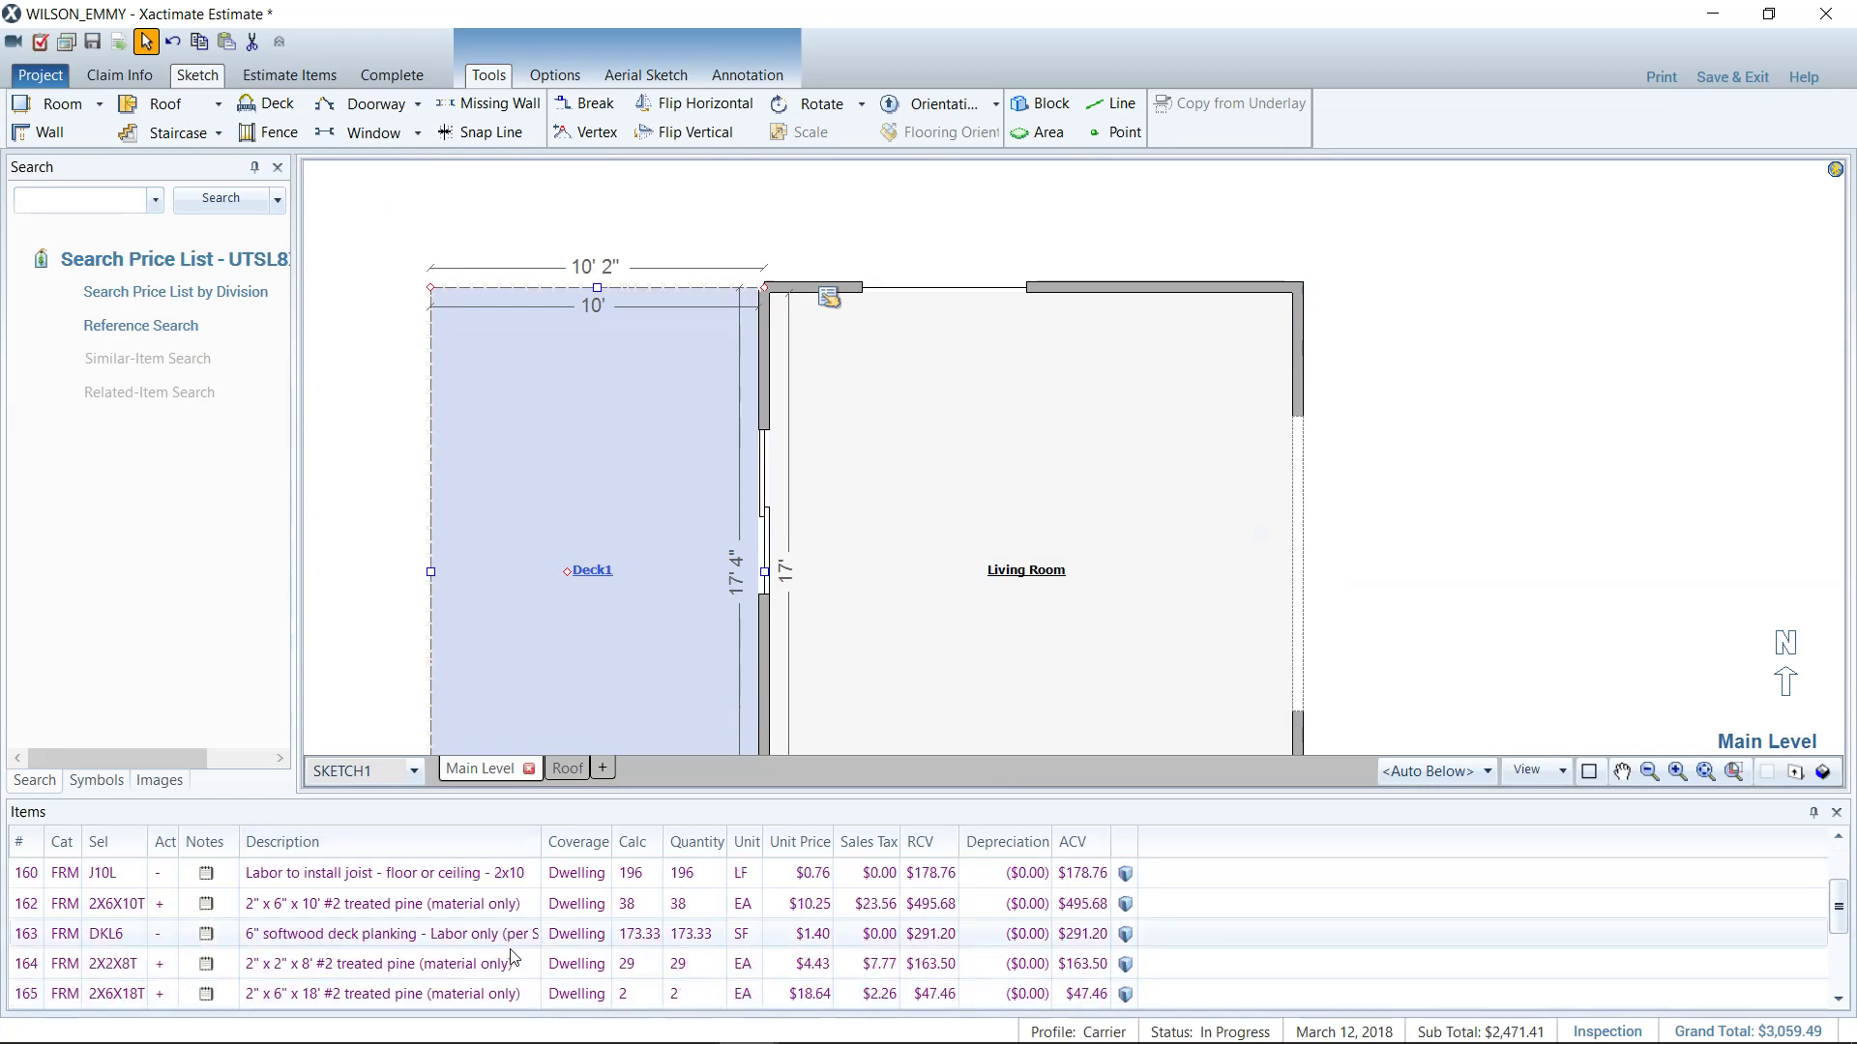
scroll(514, 957, down, 2)
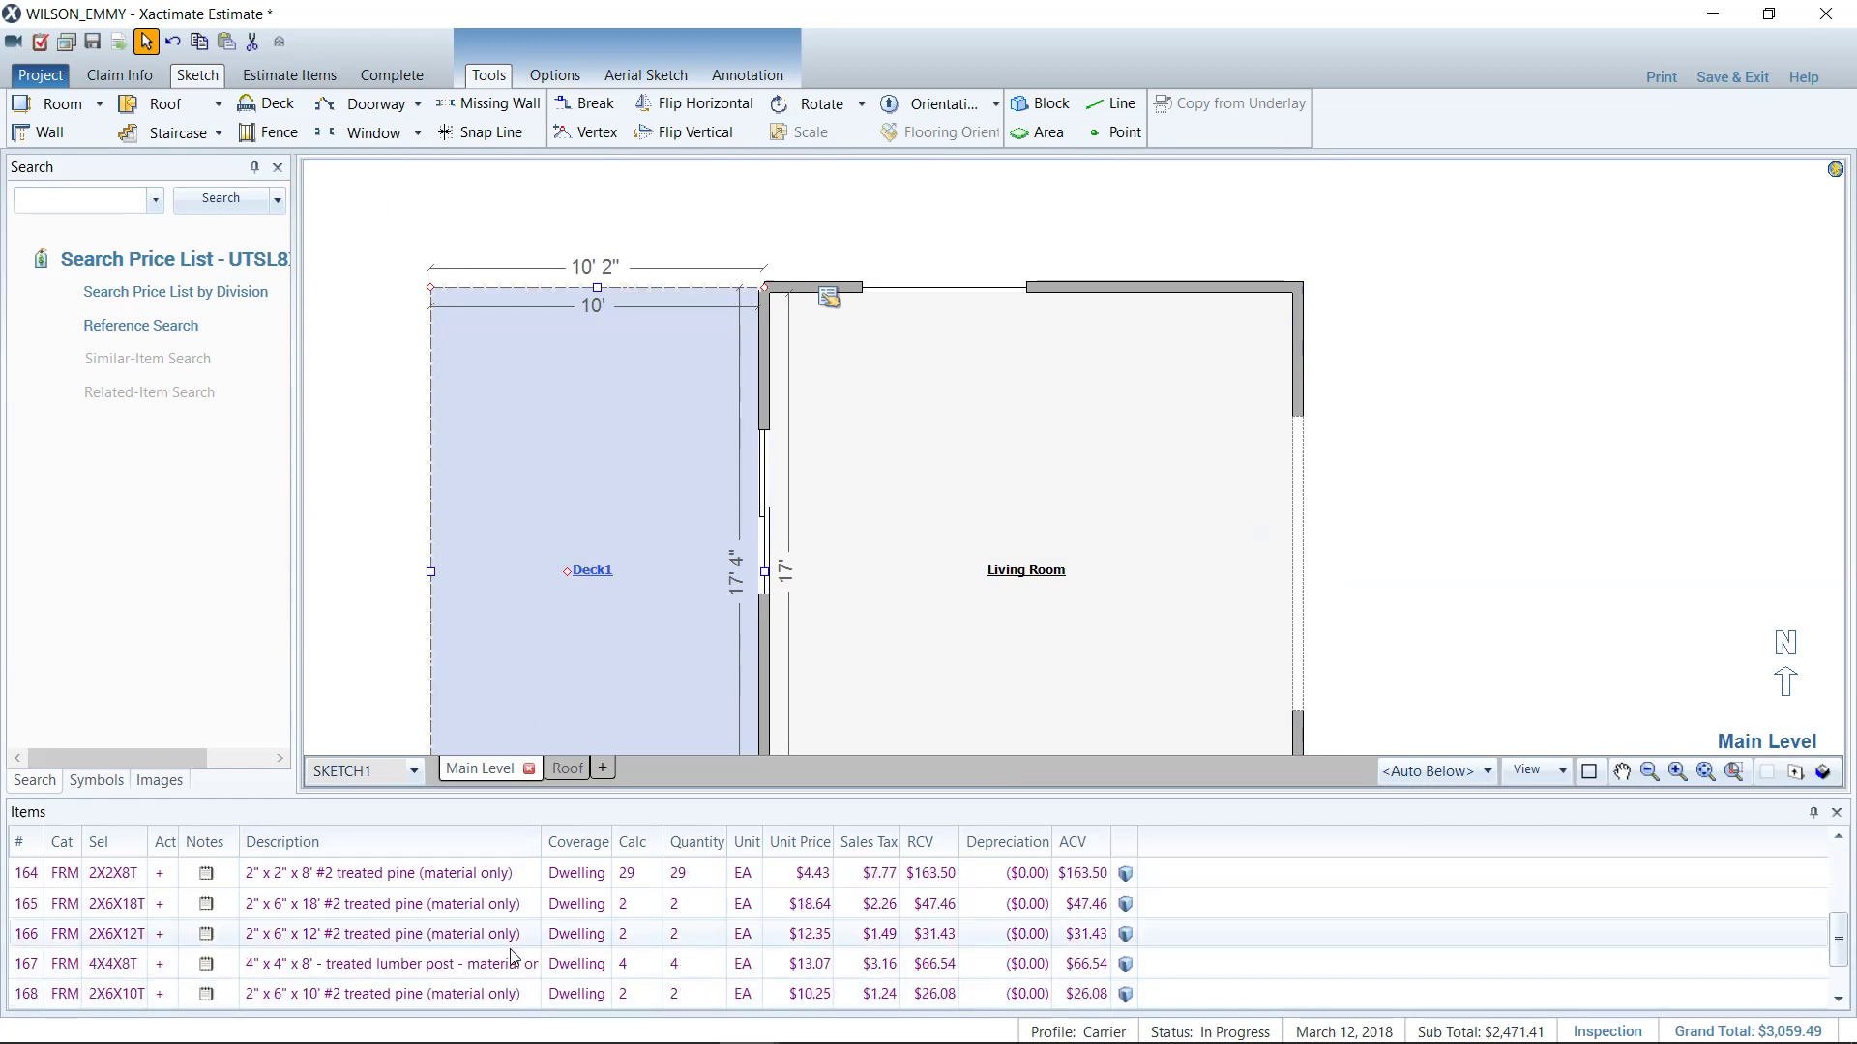
scroll(515, 957, up, 4)
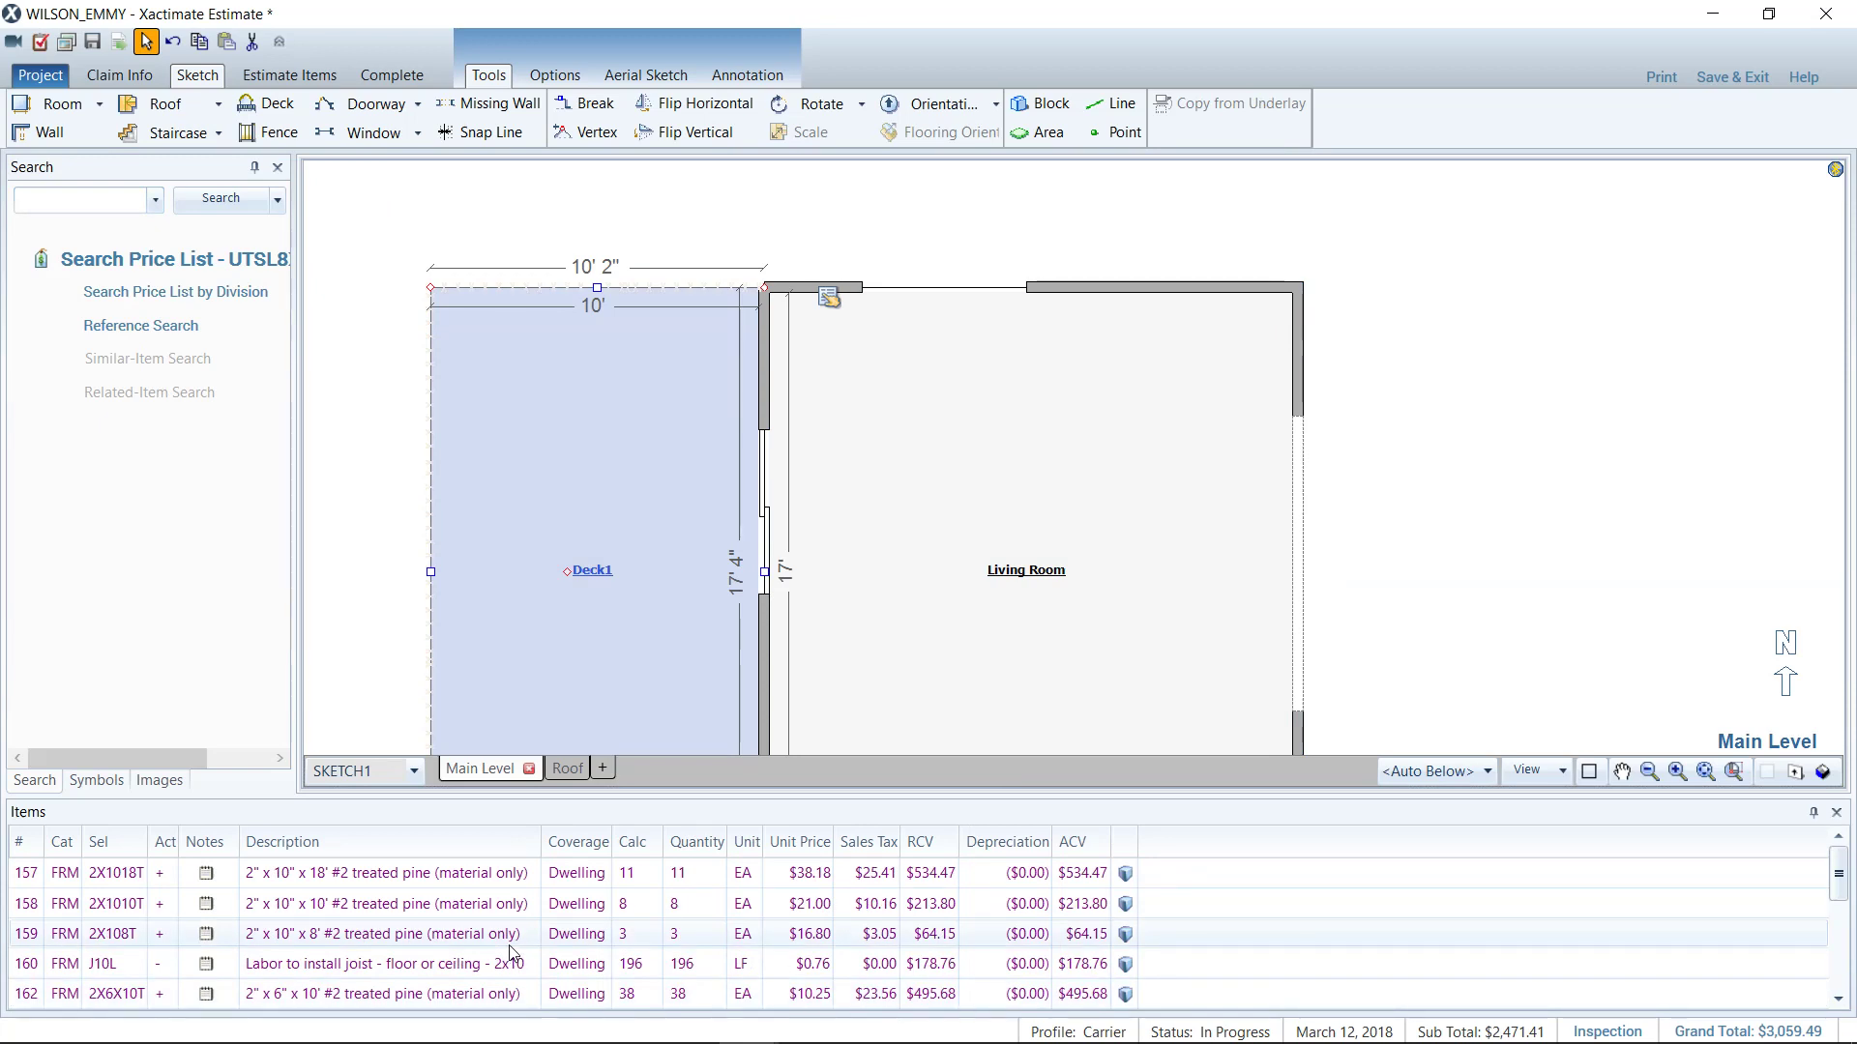
scroll(513, 955, down, 3)
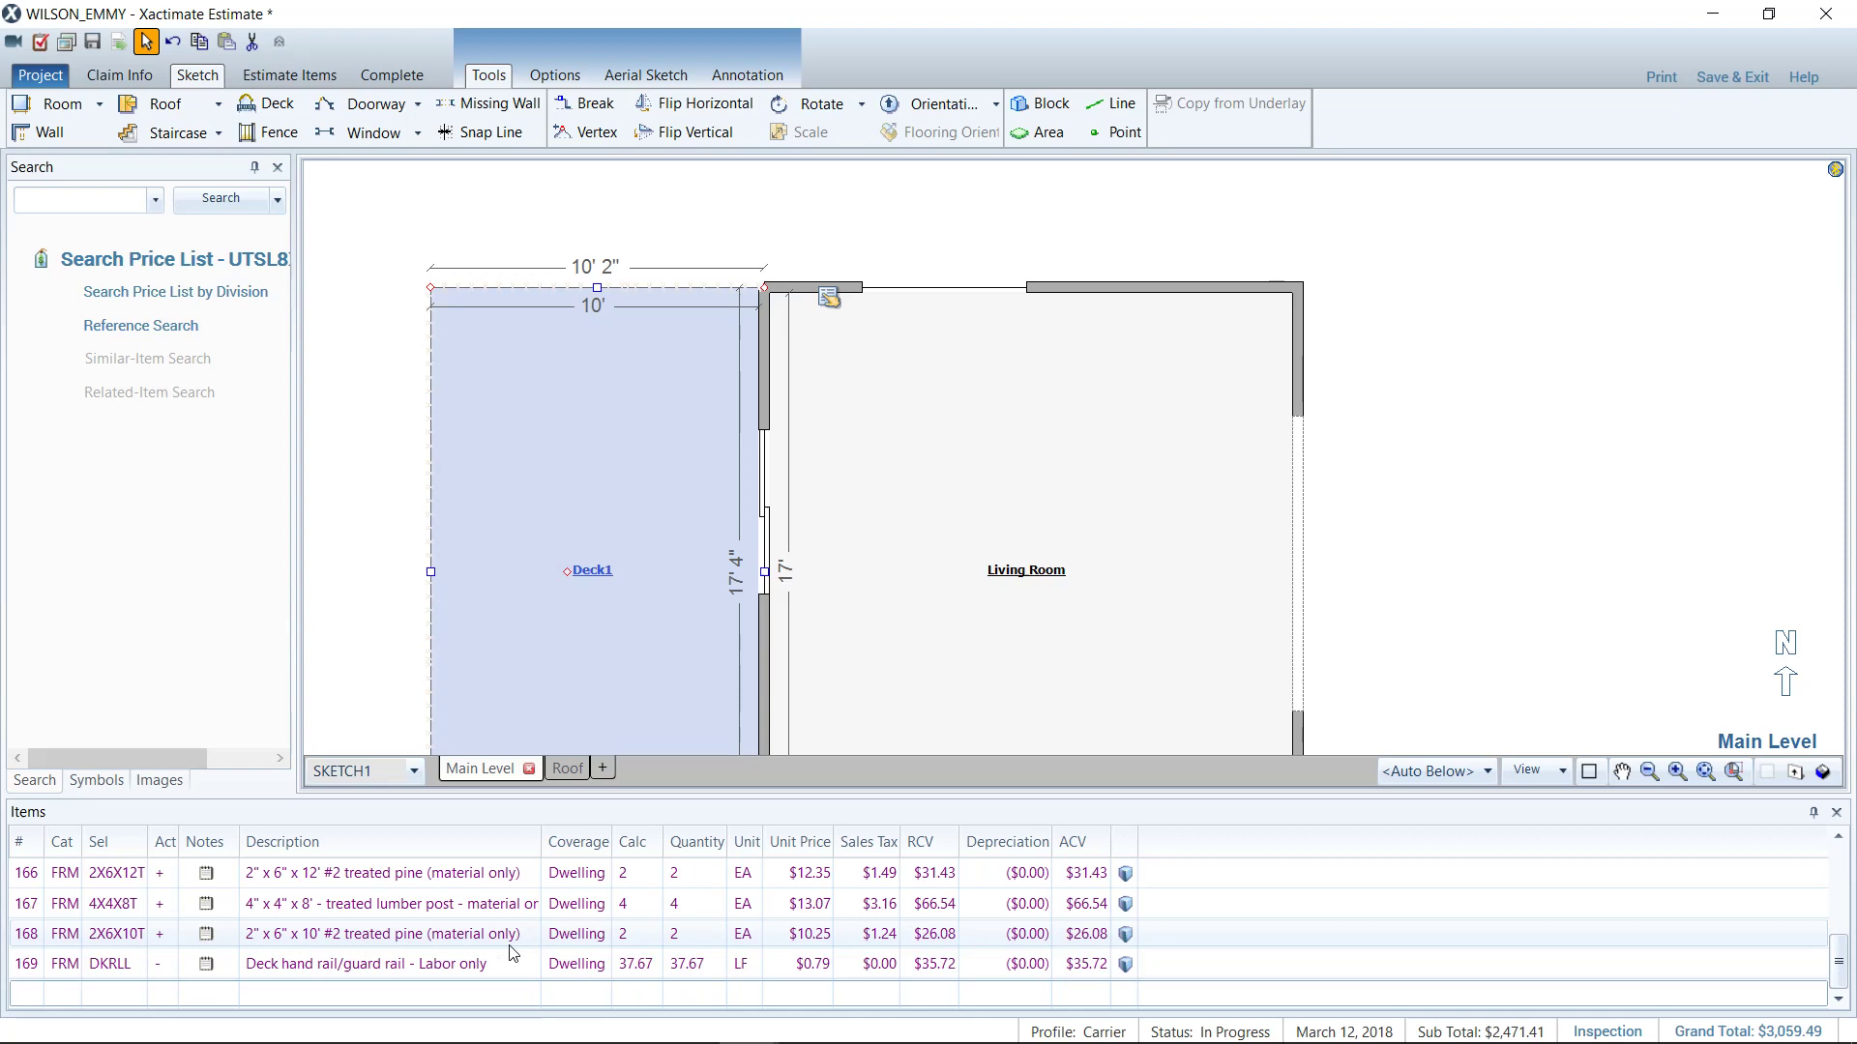
scroll(512, 955, up, 3)
click(829, 298)
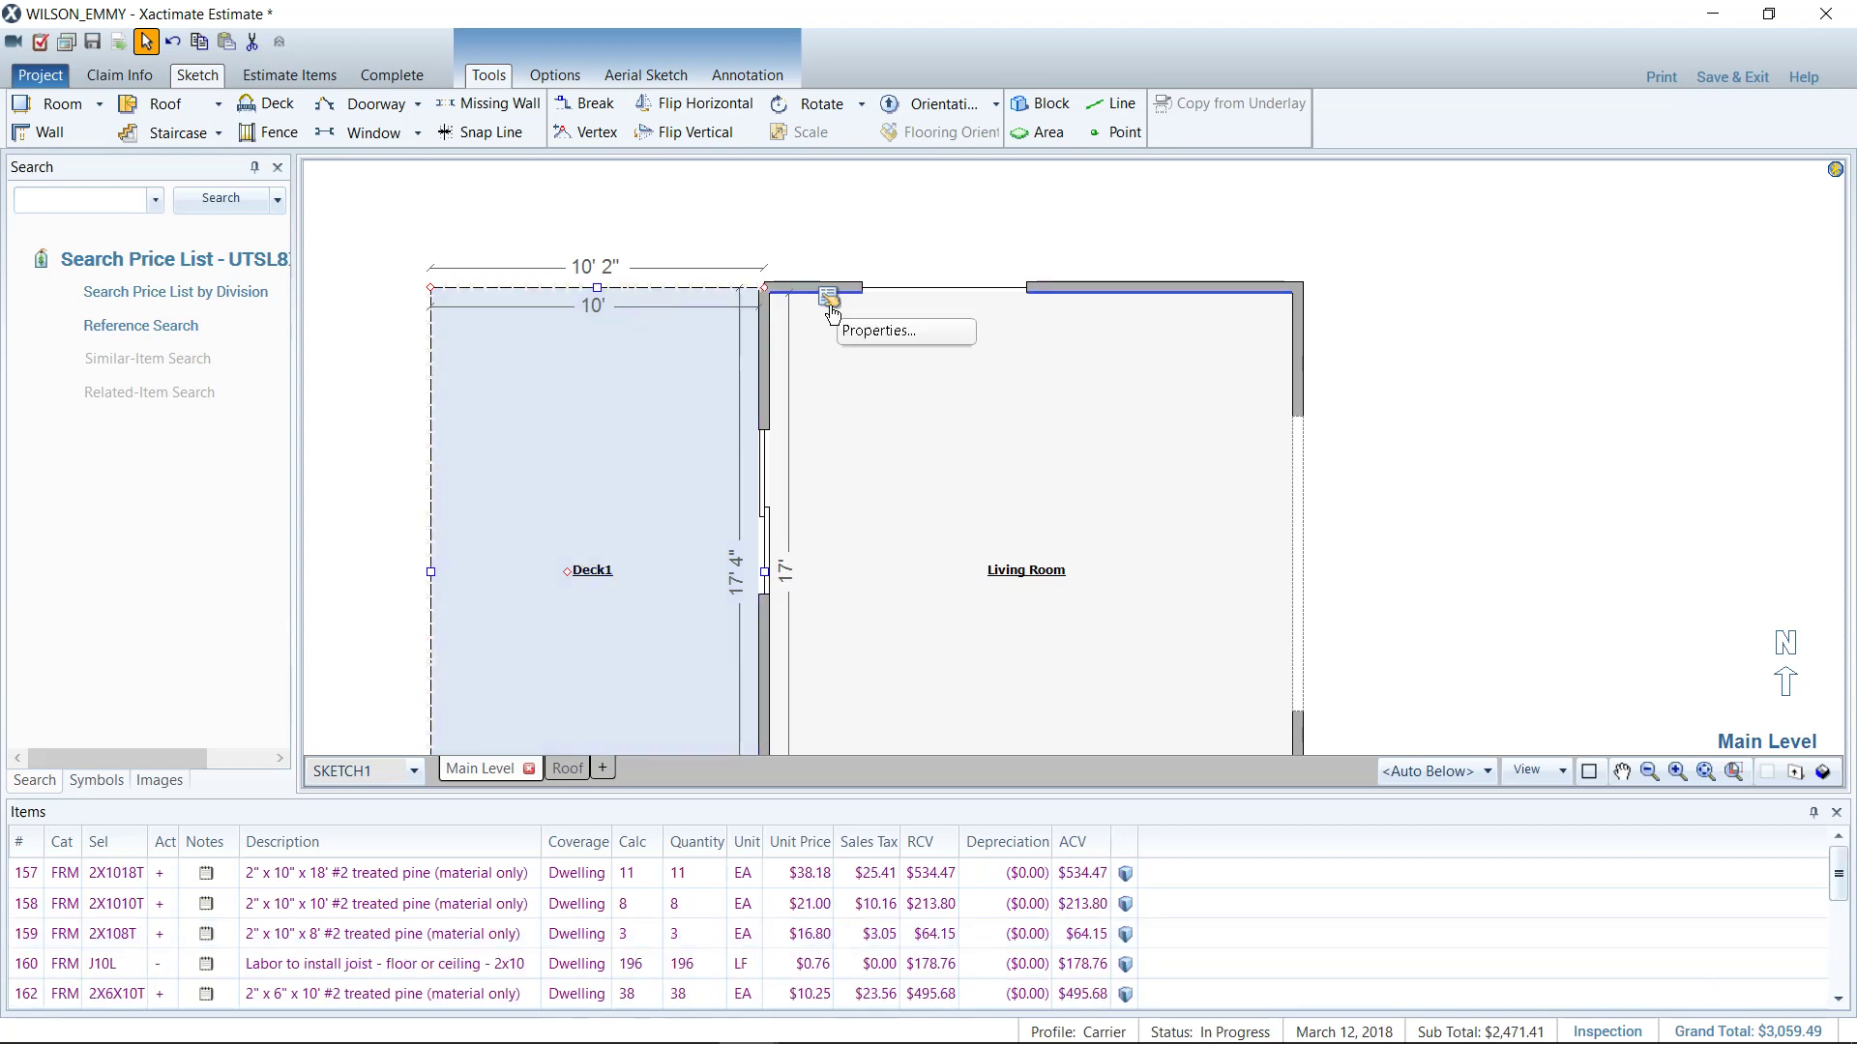
click(870, 327)
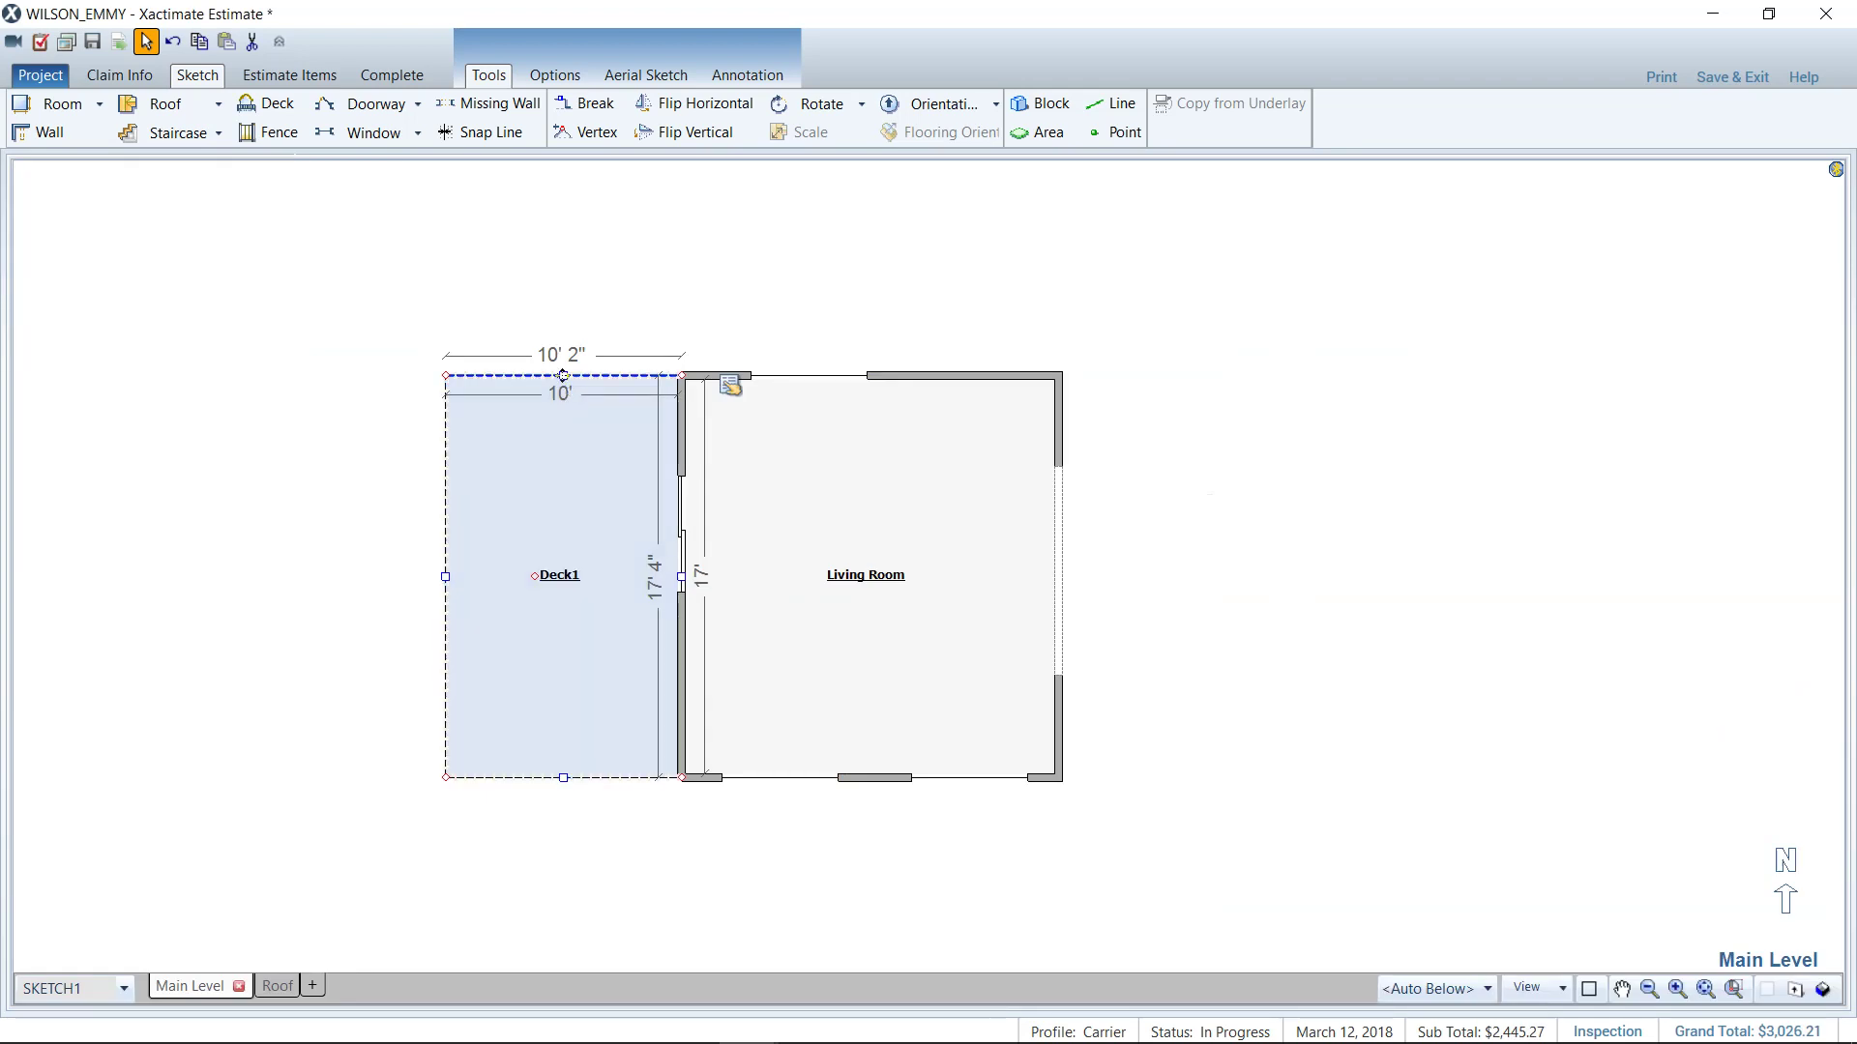
Step: Extend Deck1's top wall over the Living Room and clip its top-left corner
drag(570, 394, 1059, 305)
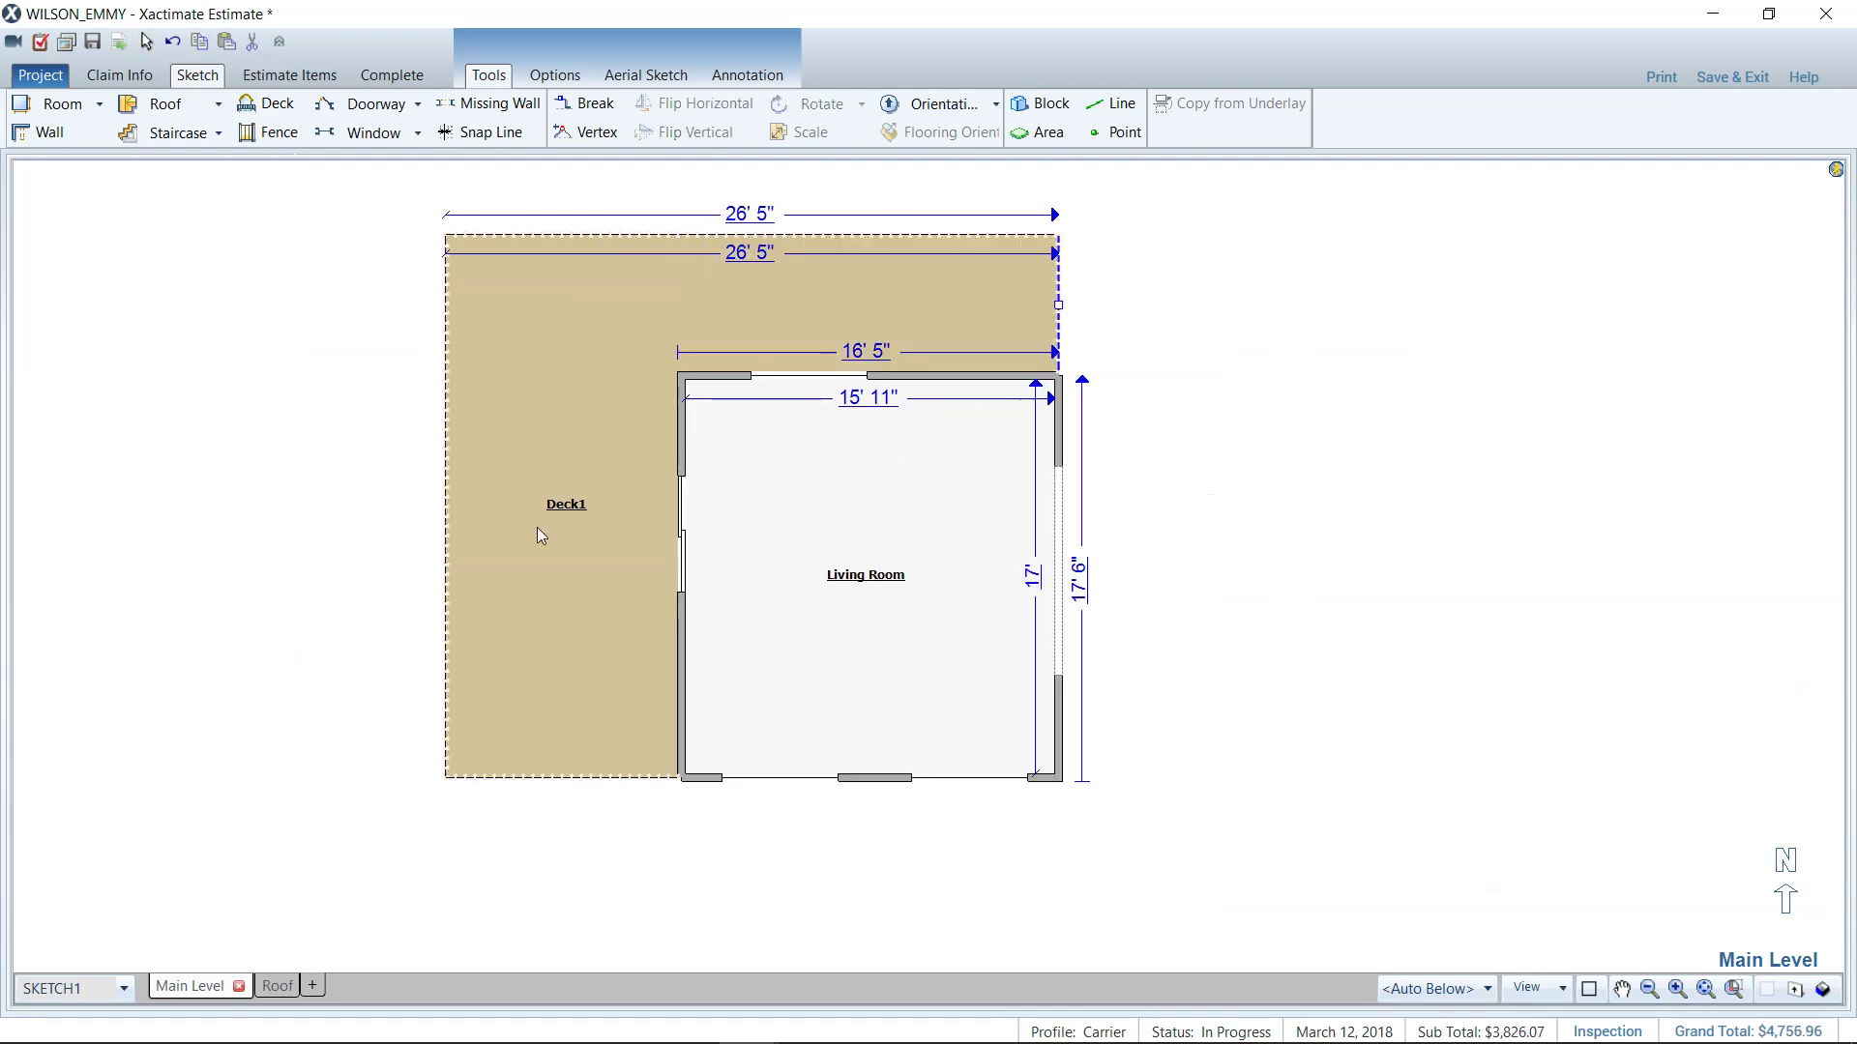
key(v)
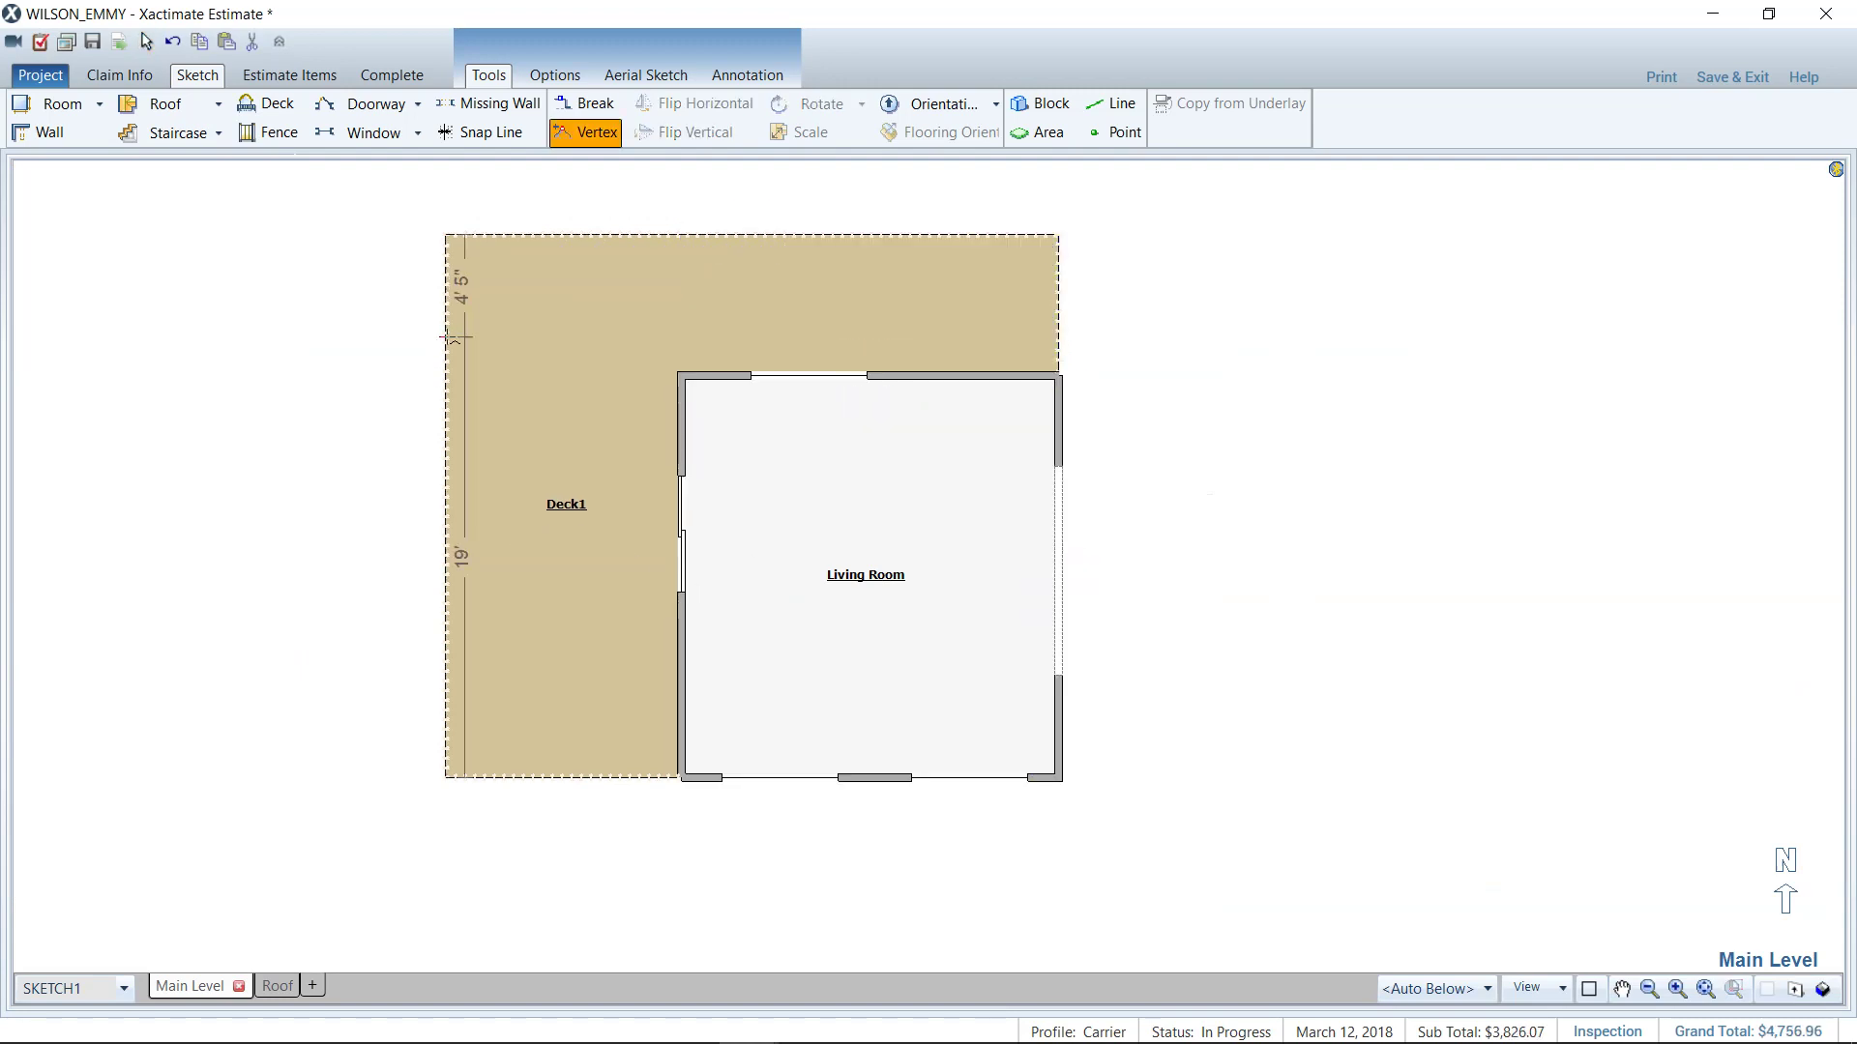
drag(446, 237, 554, 253)
key(Escape)
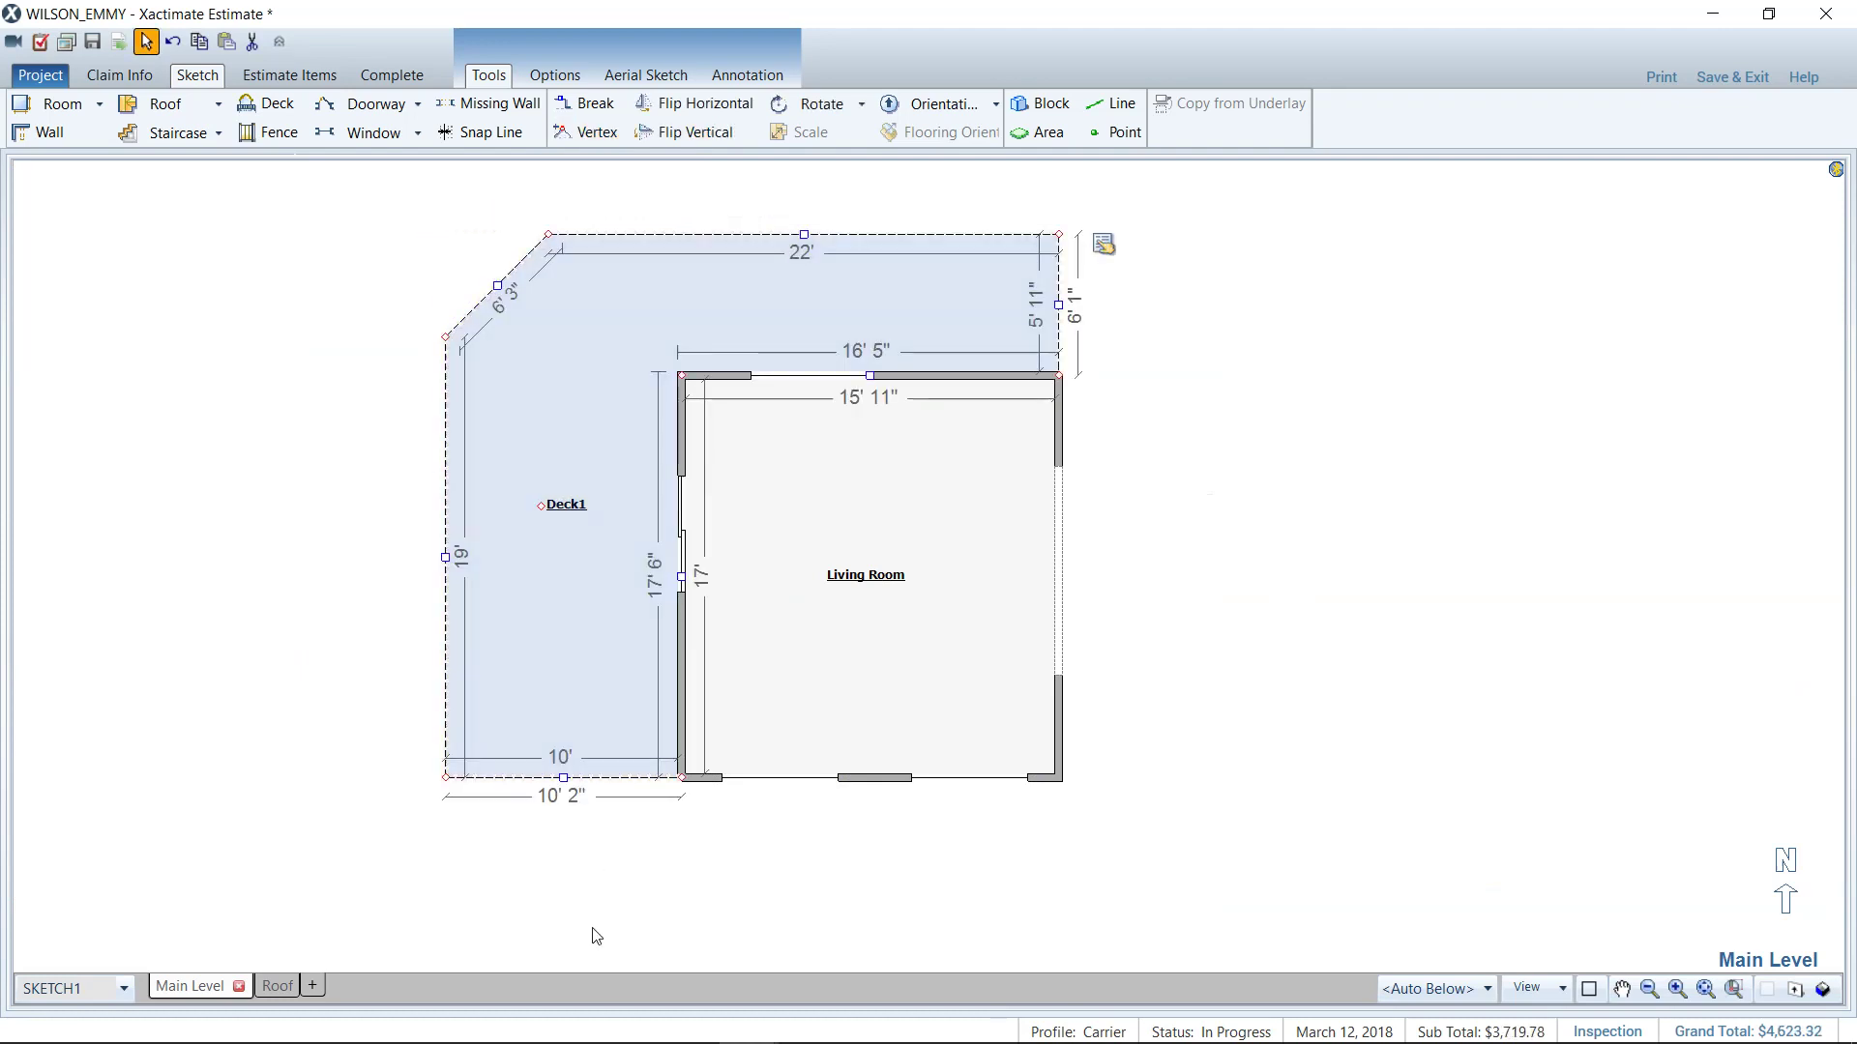
Step: Preview the wrap-around deck in 3D, then return to 2D
key(F7)
mouse_move(602, 904)
mouse_down()
mouse_move(745, 509)
mouse_move(813, 468)
mouse_move(973, 491)
mouse_move(1069, 600)
mouse_move(832, 773)
mouse_up()
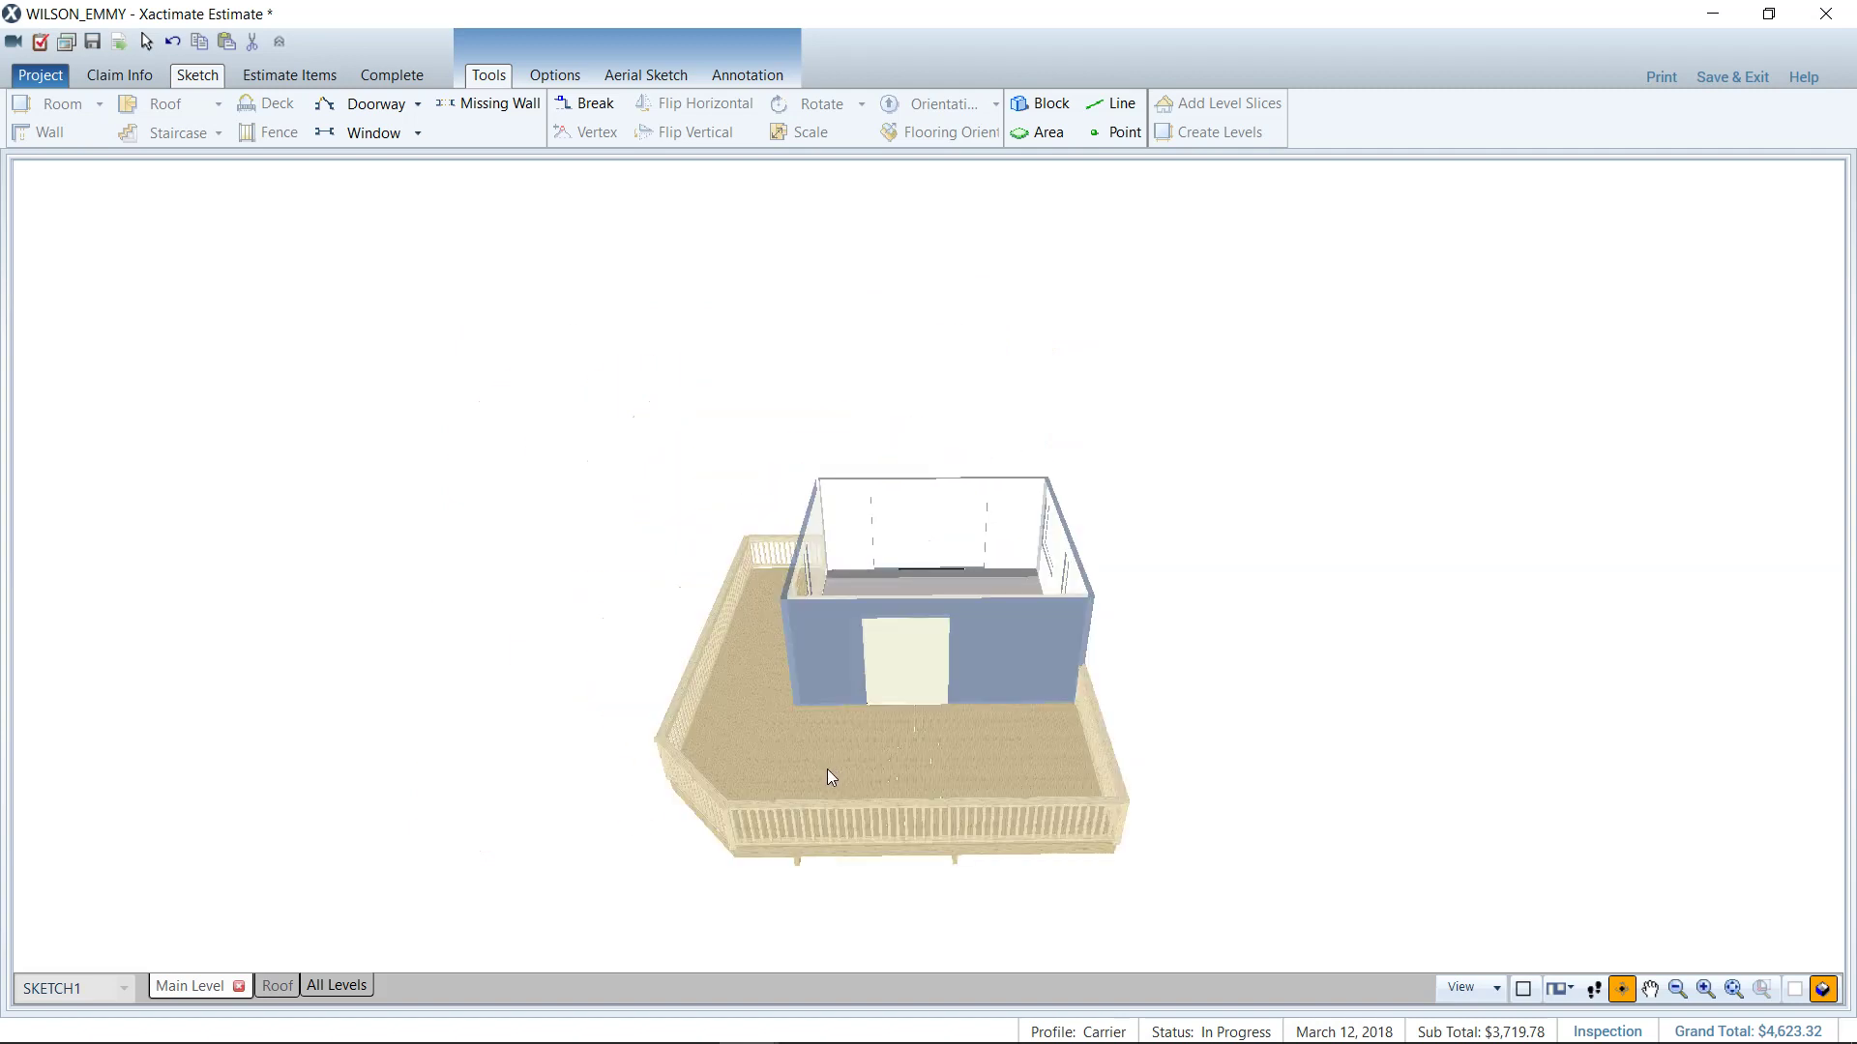
key(F7)
click(567, 458)
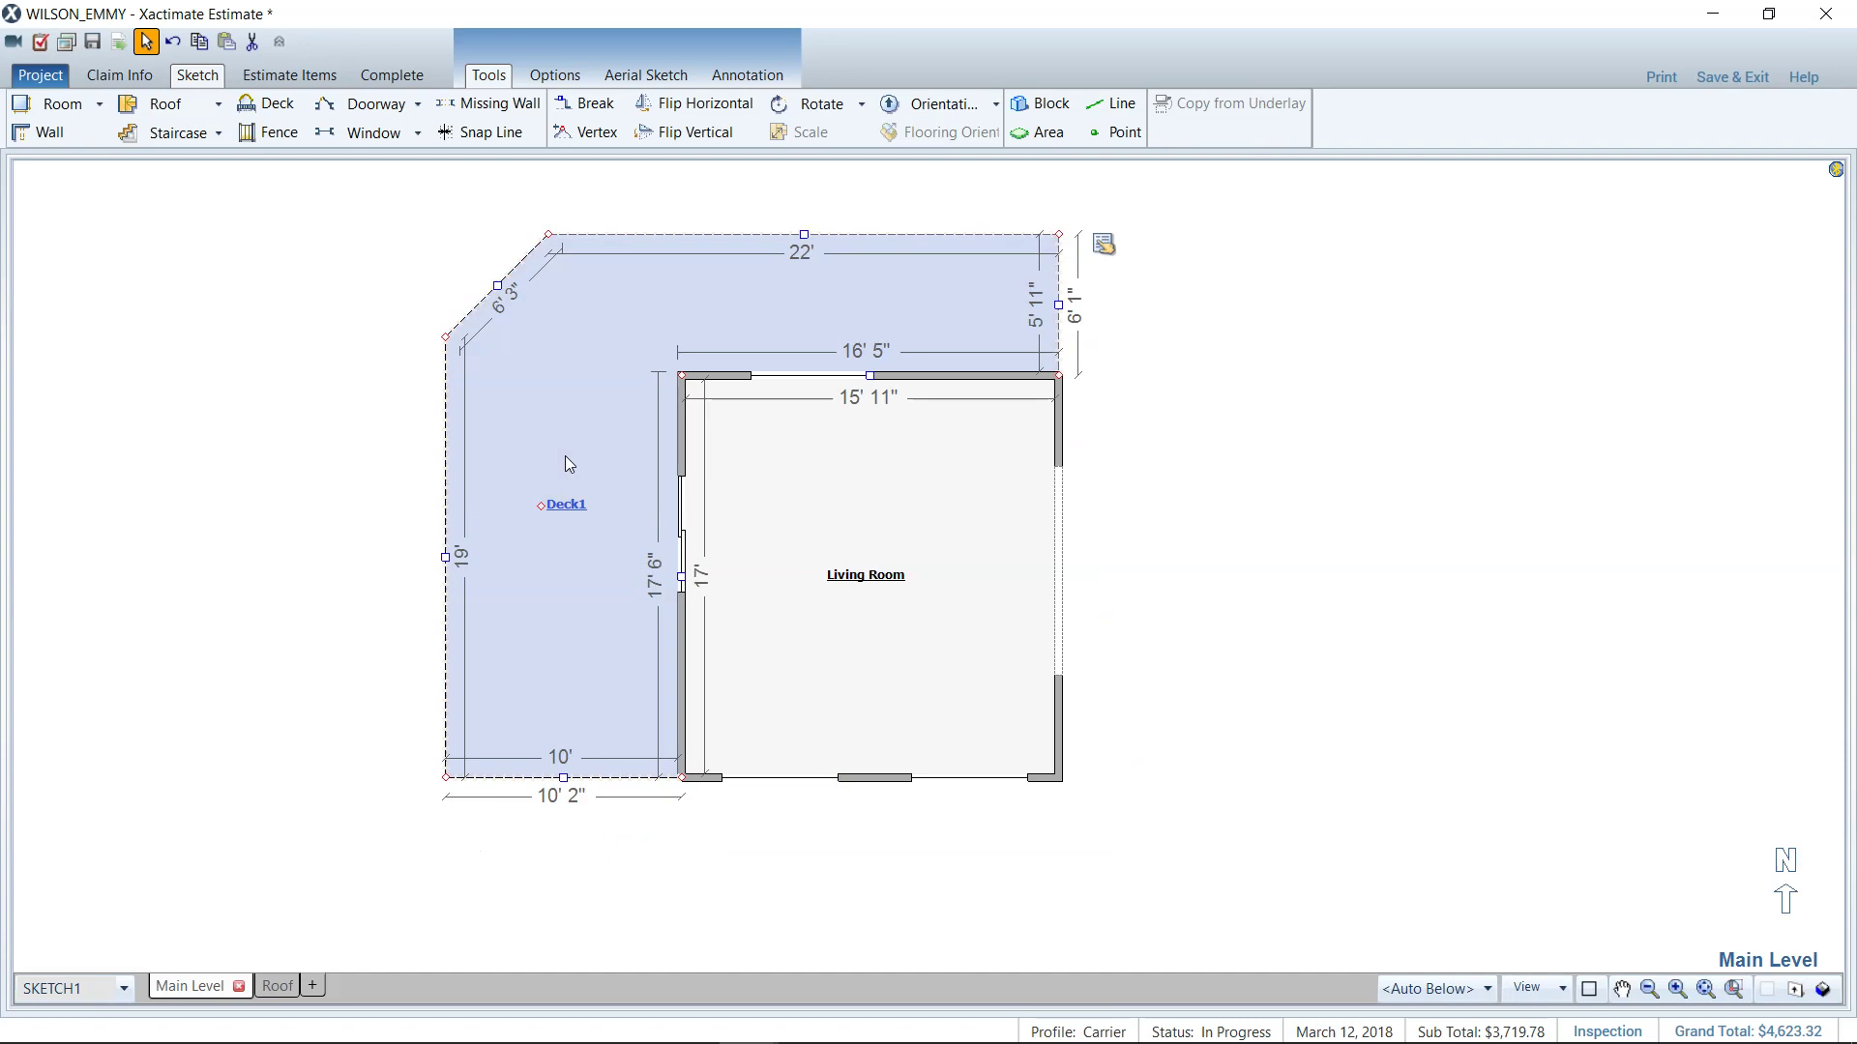